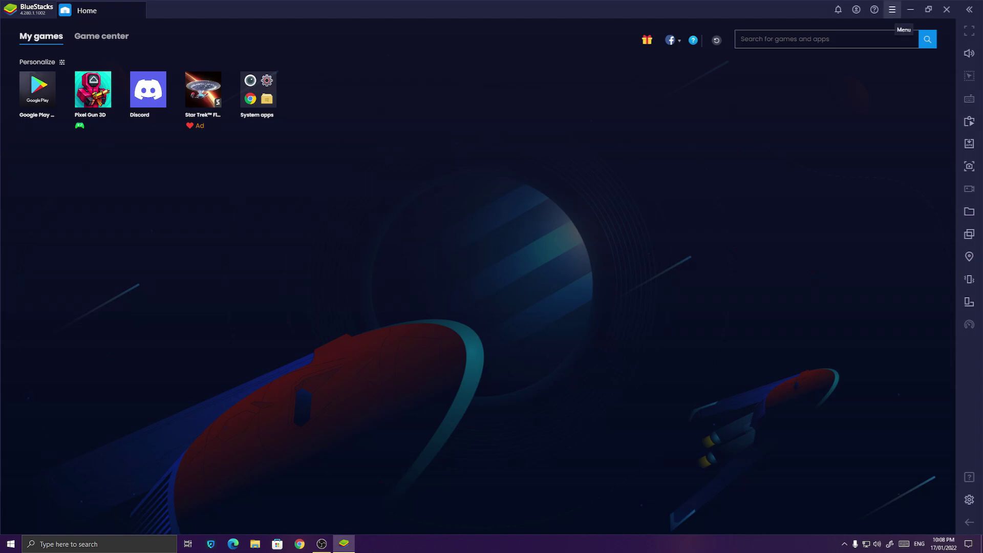
Open the emulator's engine settings and check the processor's core count in Task Manager.
left_click(891, 10)
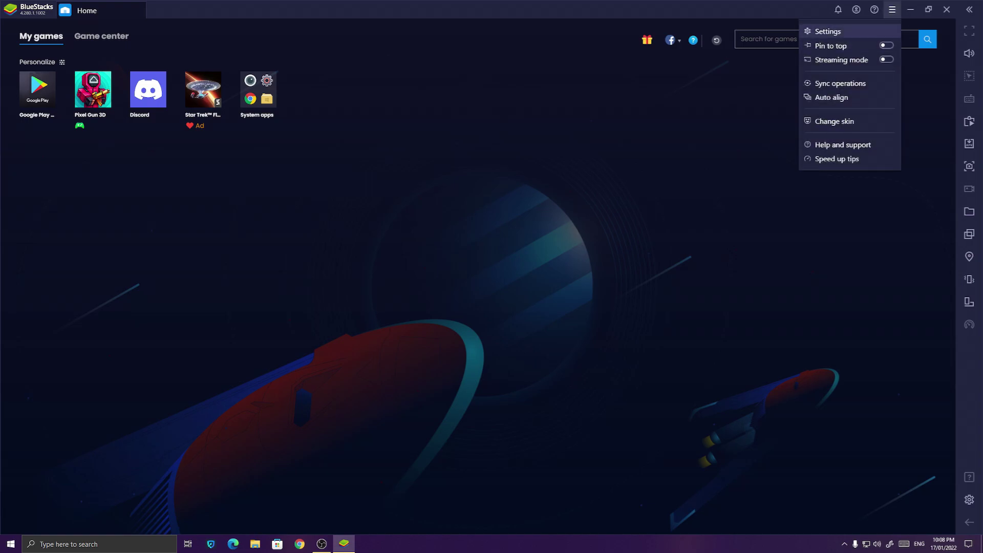
left_click(828, 32)
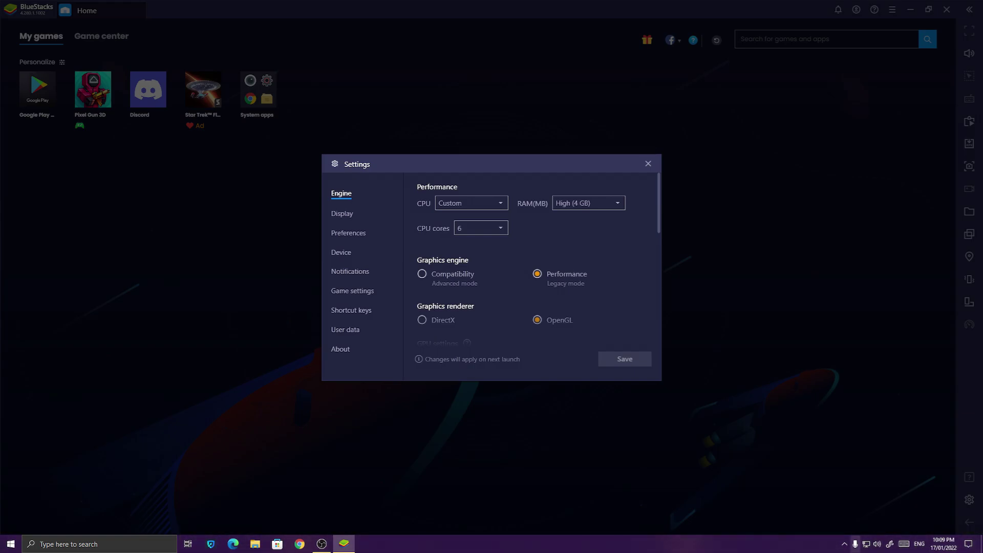
right_click(817, 545)
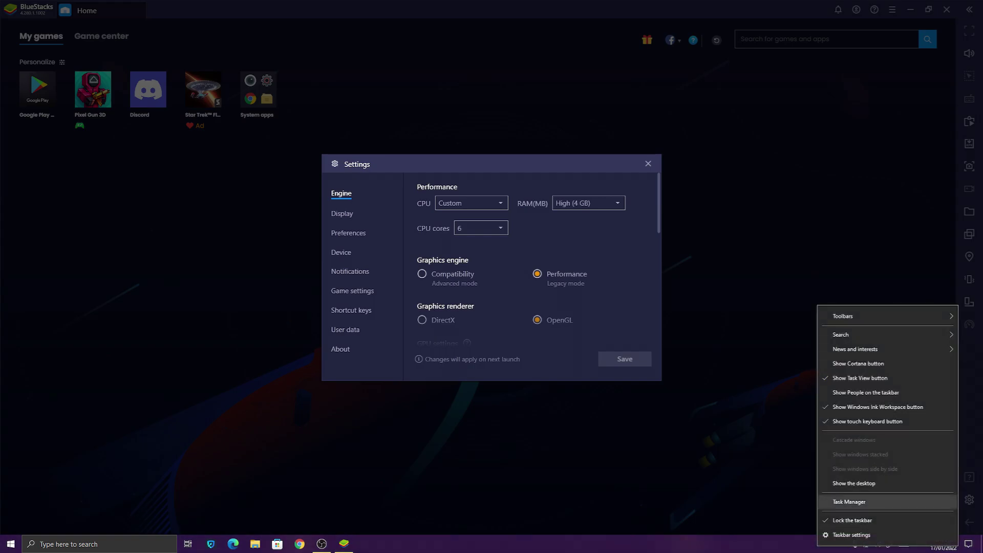
left_click(849, 502)
left_click(727, 267)
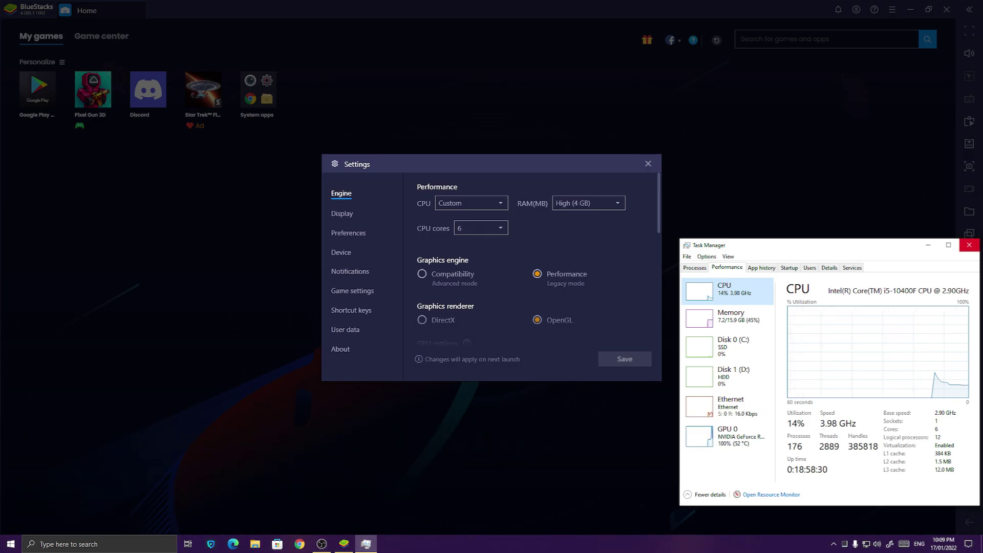
left_click(968, 245)
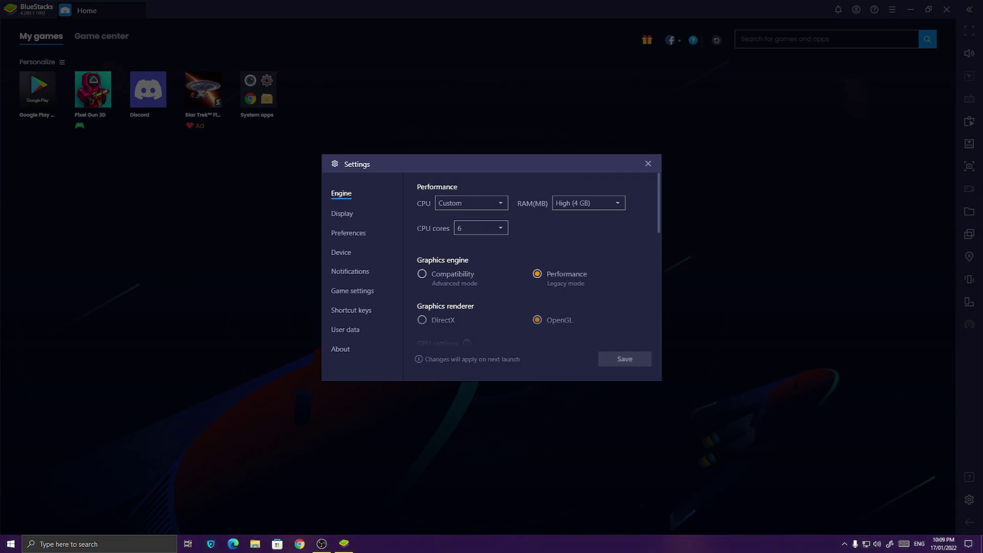
Review the engine's graphics, GPU, ASTC texture, frame rate and ABI settings.
scroll(538, 256, "down", 3)
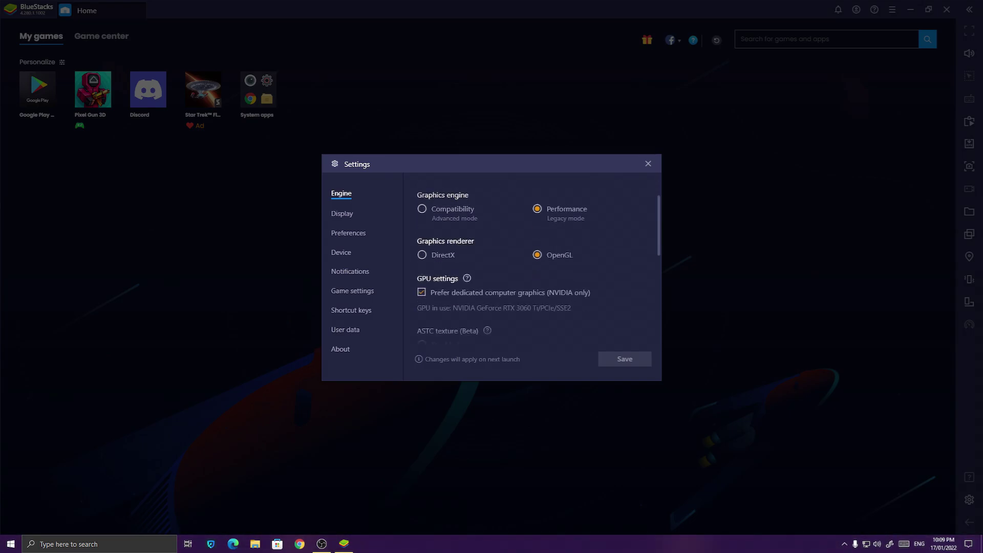
scroll(538, 261, "down", 1)
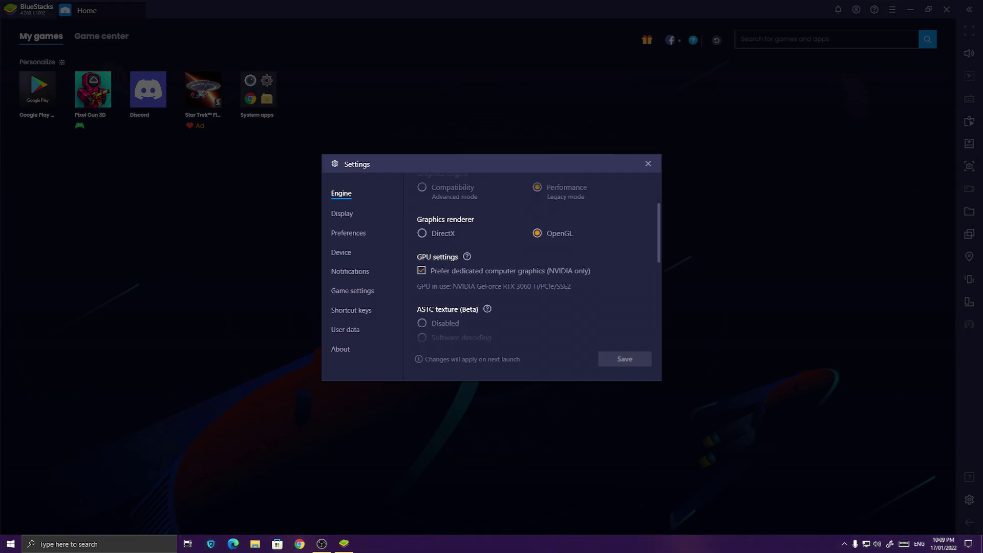
scroll(537, 261, "down", 2)
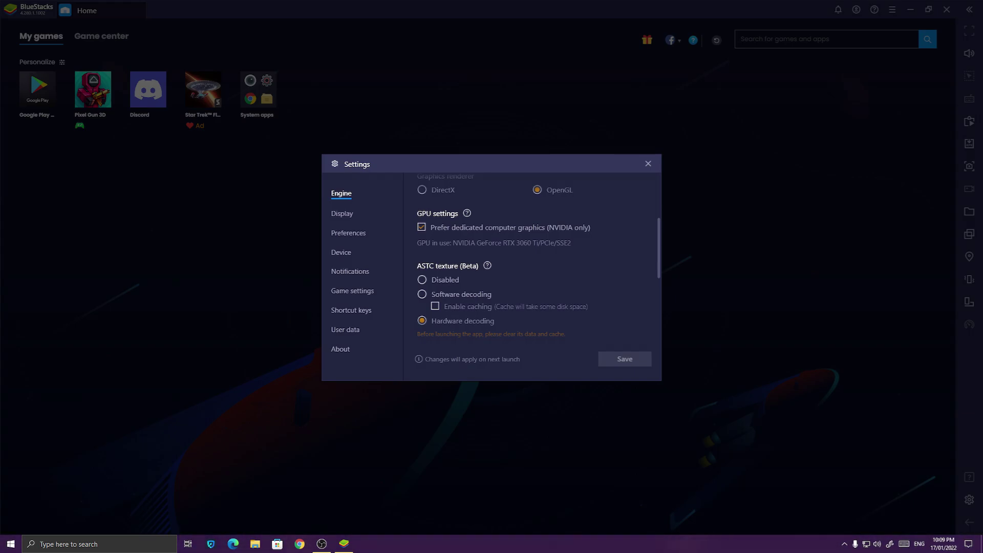
scroll(504, 256, "down", 1)
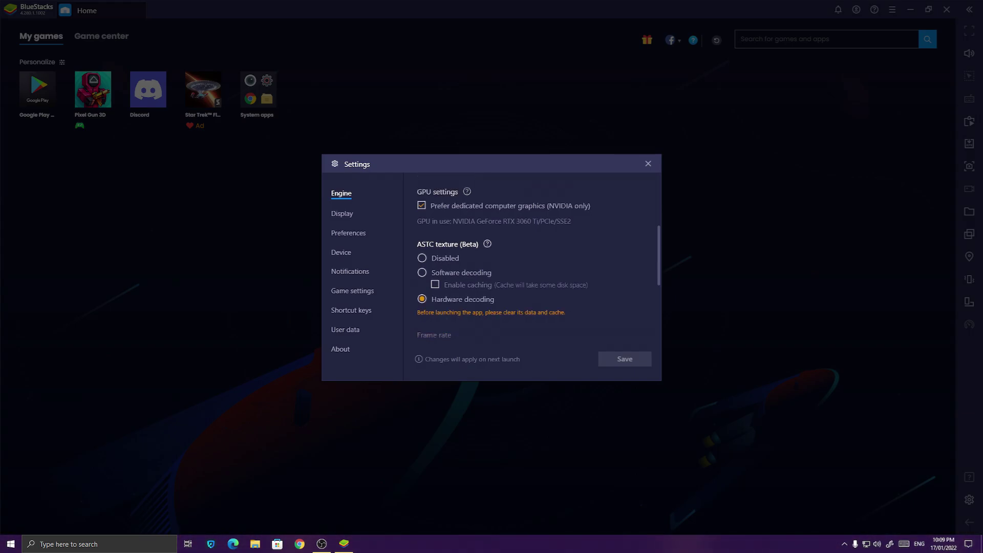
scroll(538, 260, "down", 1)
scroll(537, 262, "down", 6)
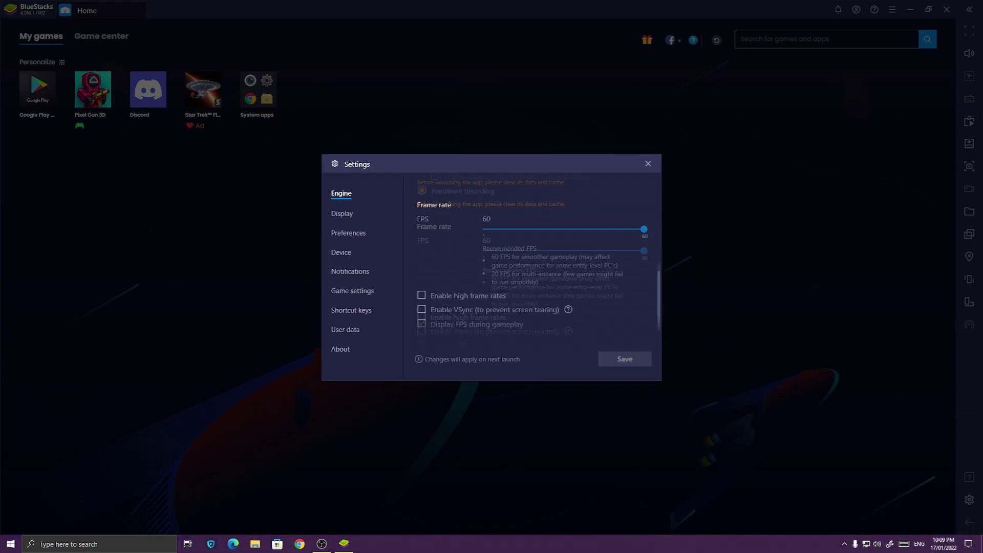
scroll(538, 261, "up", 1)
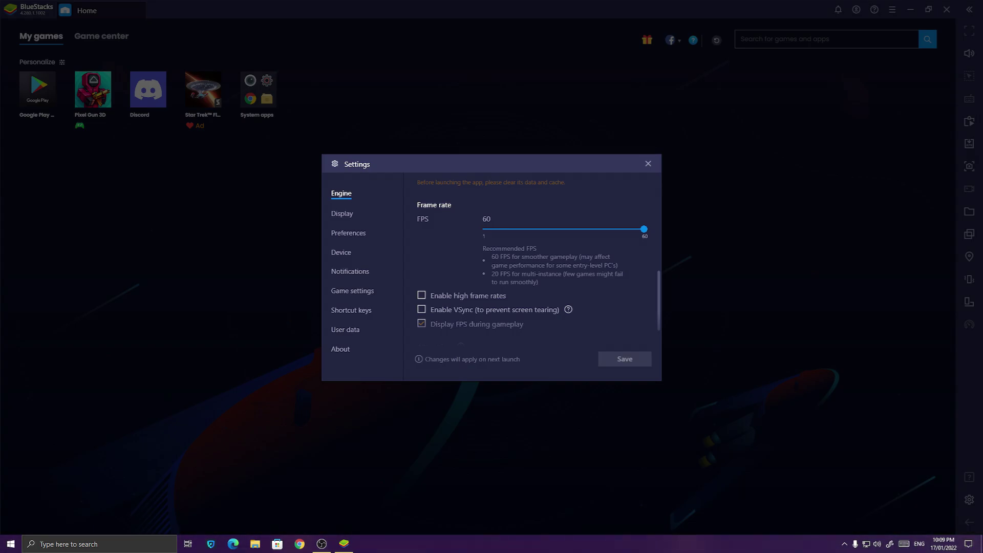
scroll(533, 261, "down", 1)
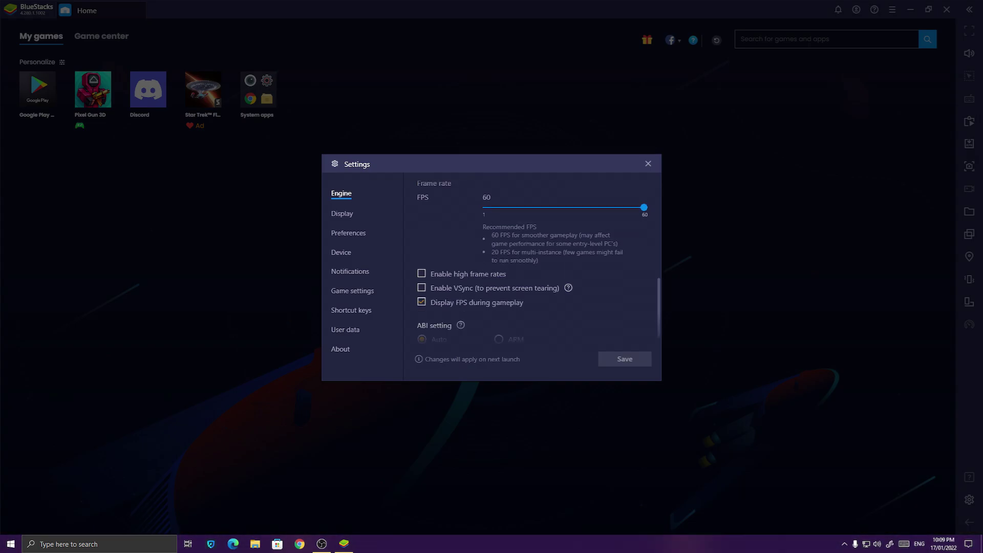
scroll(538, 261, "down", 1)
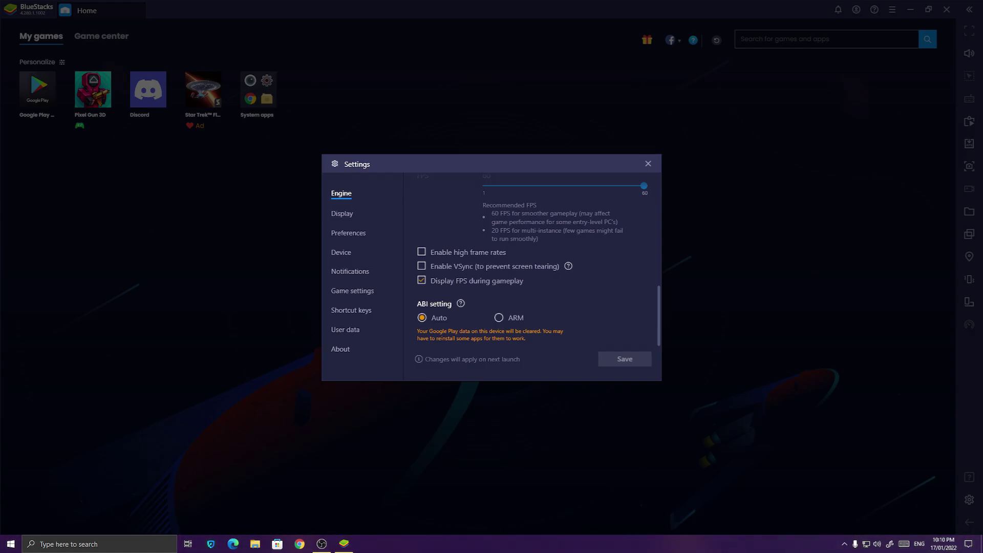
Enter a custom display resolution of 1336 by 720, then leave the display settings without saving.
left_click(341, 213)
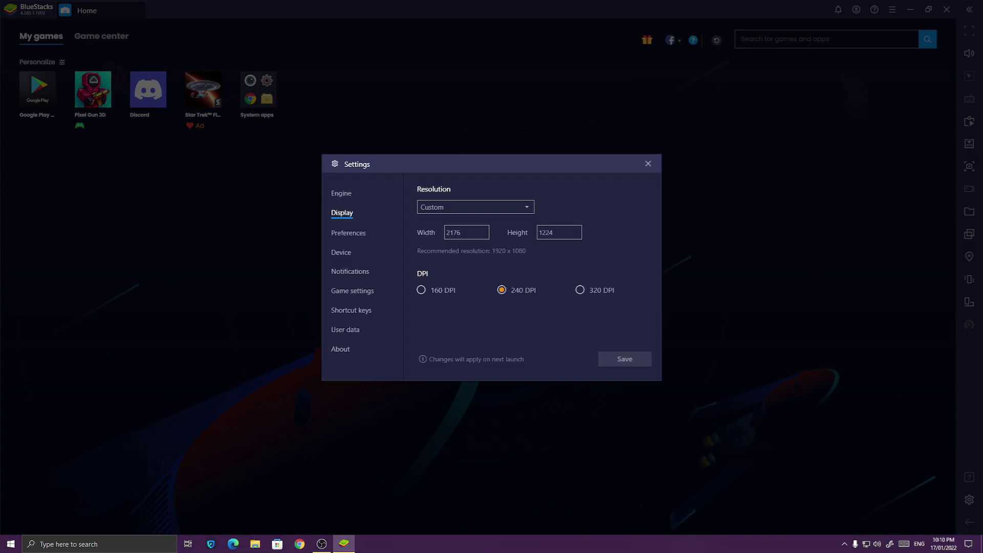
left_click(466, 232)
left_click(457, 232)
key("ctrl+a")
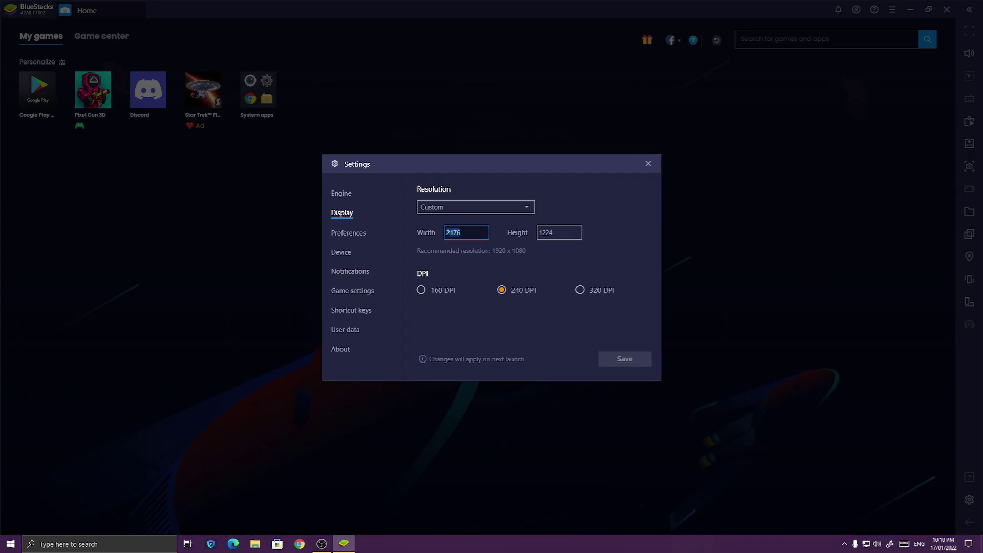
key("BackSpace")
type("1336")
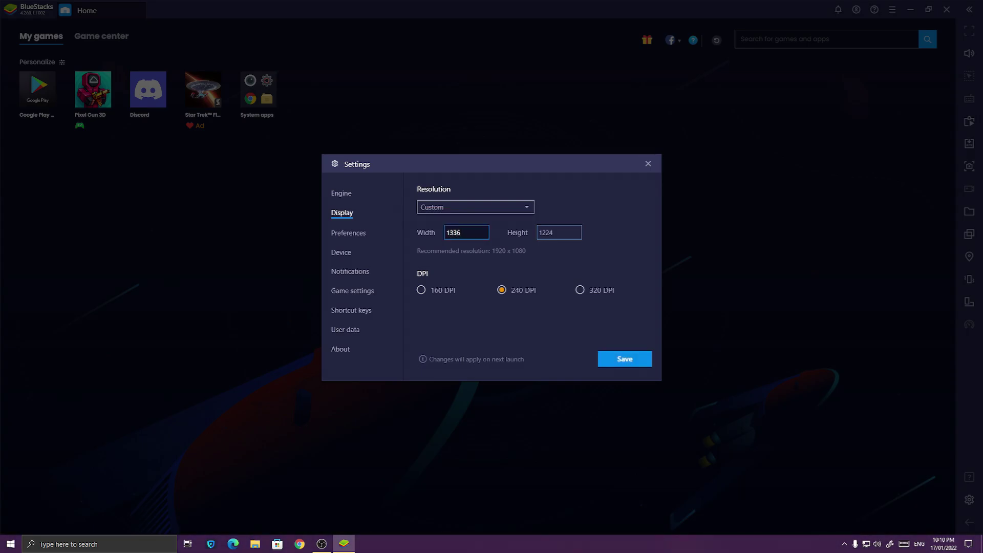
left_click(539, 233)
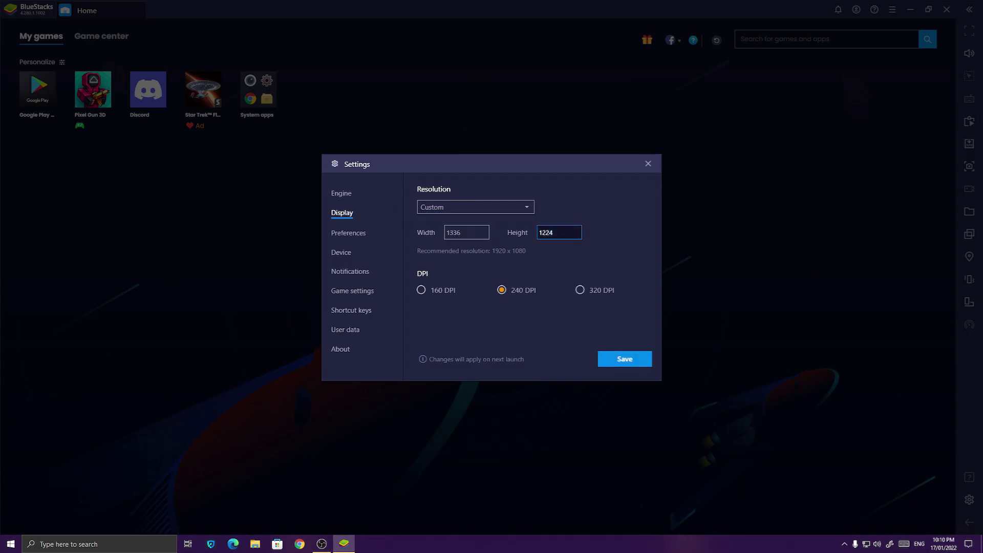
key("ctrl+a")
type("720")
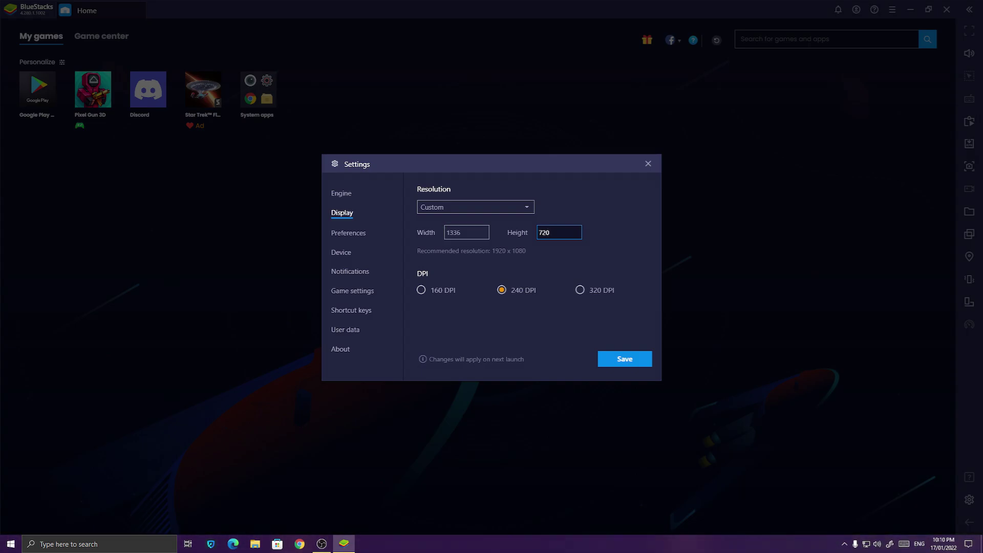
left_click(348, 233)
left_click(467, 283)
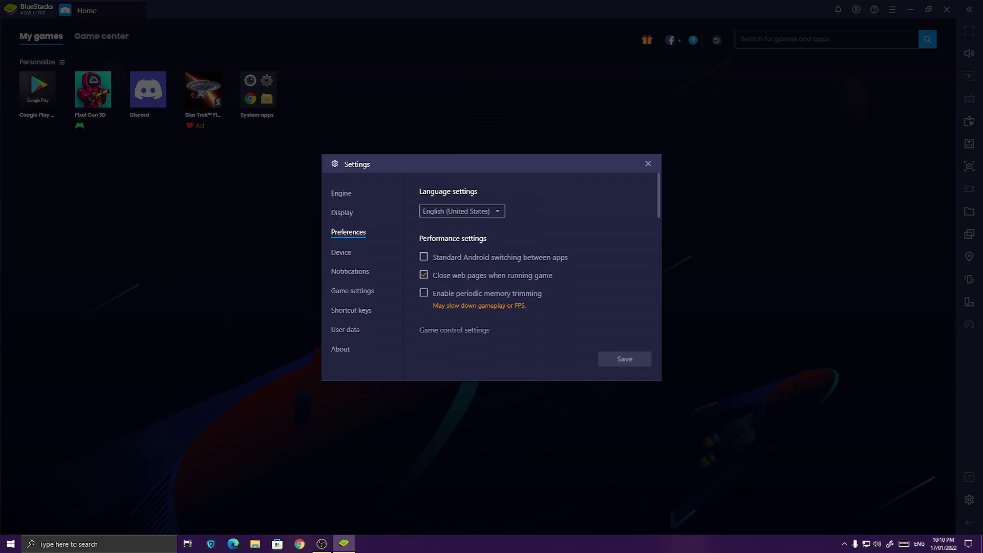
Look through the preferences, device and notification settings, return to the engine settings and close the settings window.
scroll(533, 261, "down", 10)
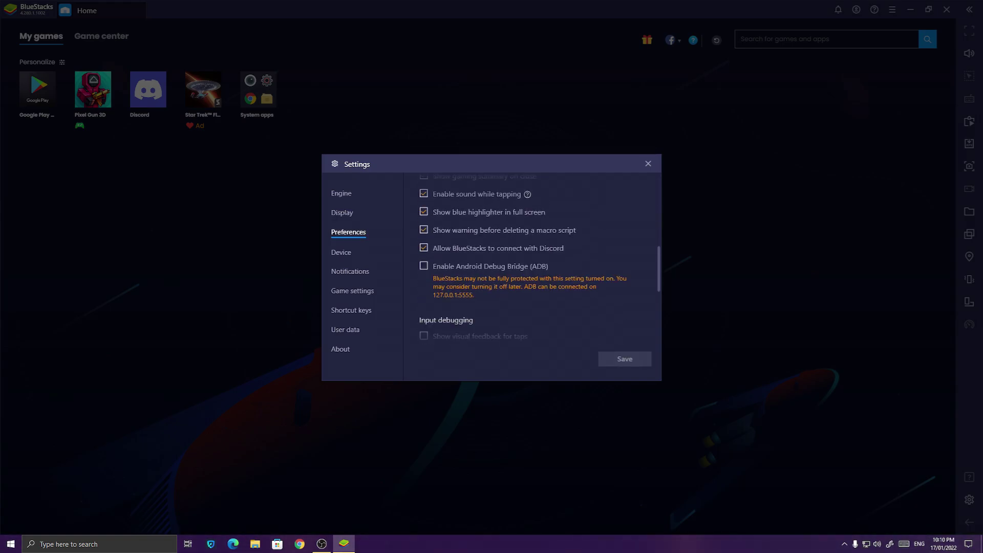
left_click(341, 251)
left_click(349, 271)
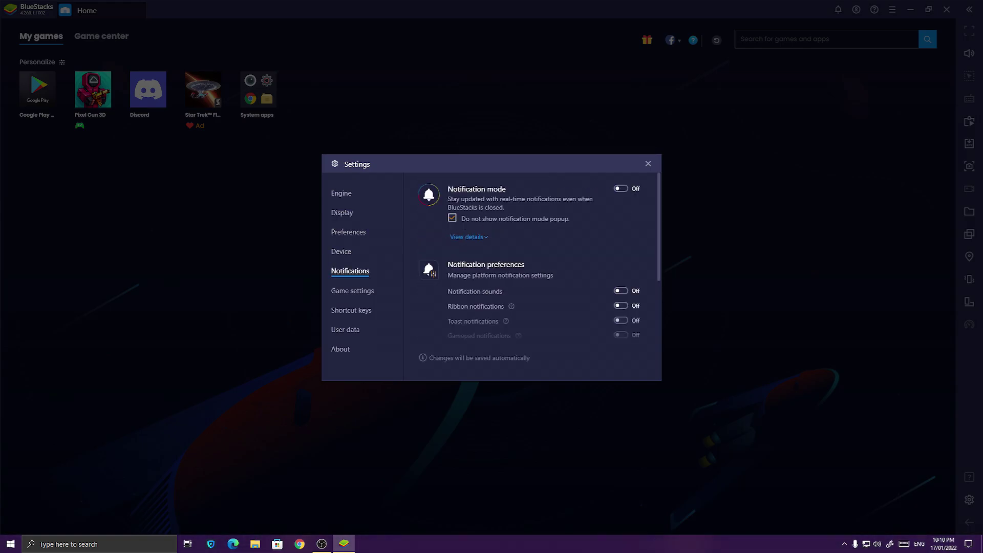
left_click(341, 193)
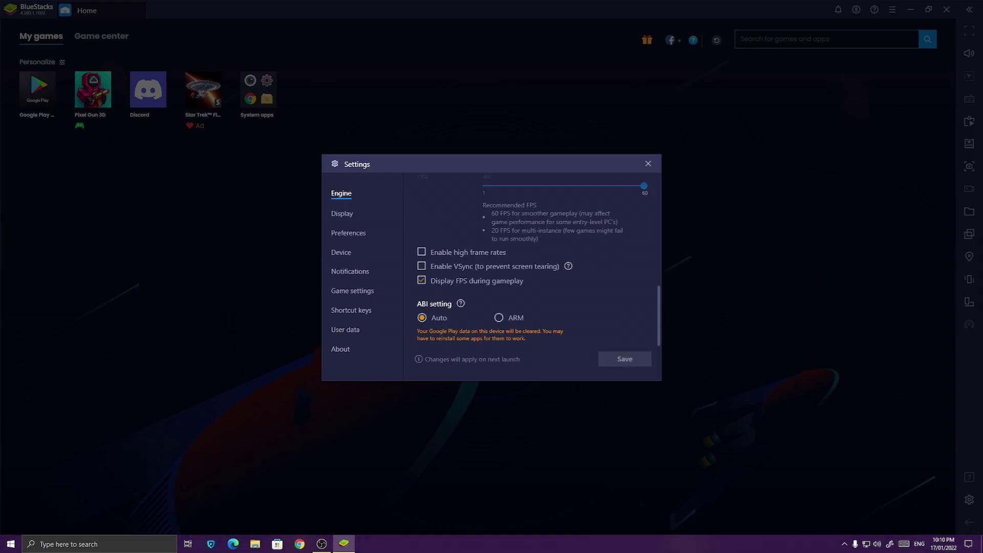
key("Escape")
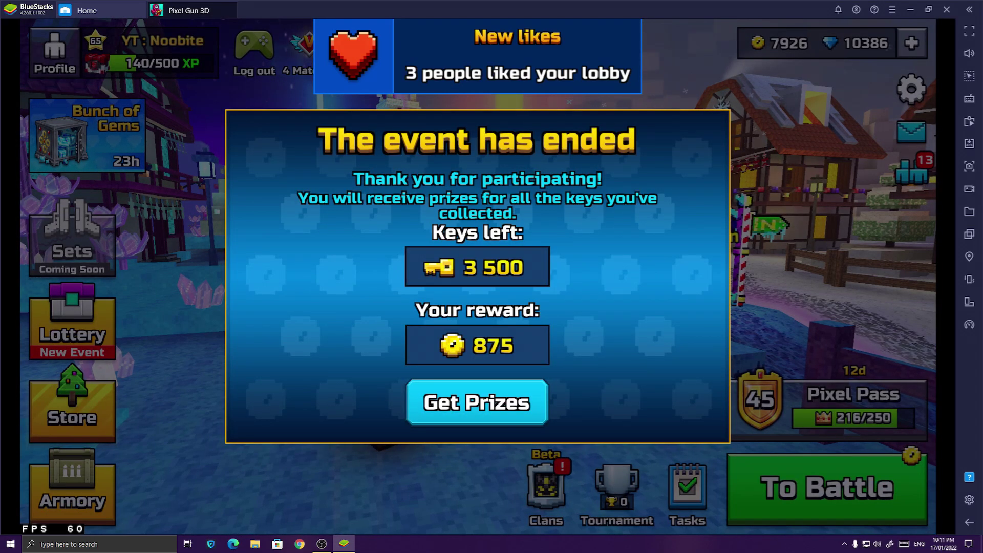
Collect the ended event's prizes in Pixel Gun 3D and dismiss the purchase offers to reach the lobby.
left_click(476, 403)
left_click(51, 503)
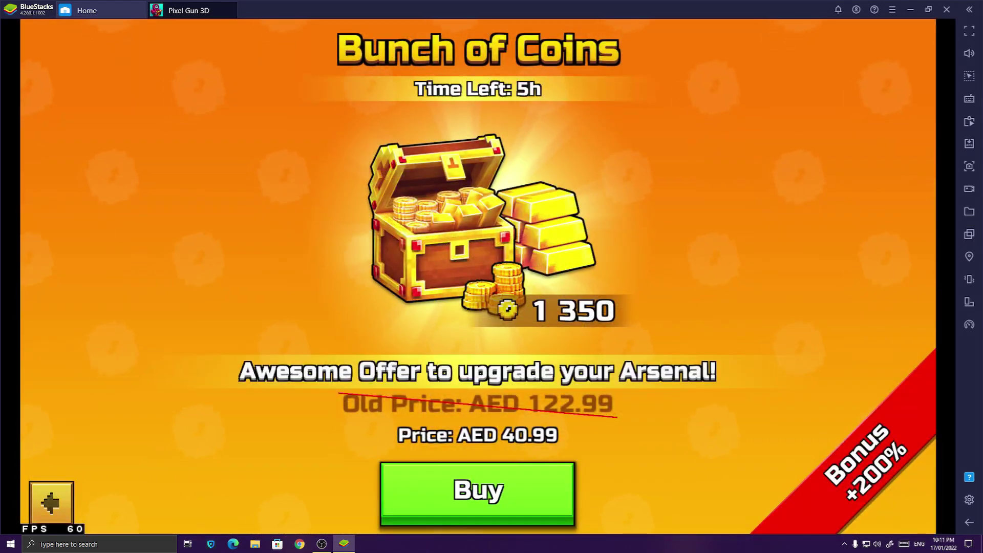
left_click(52, 503)
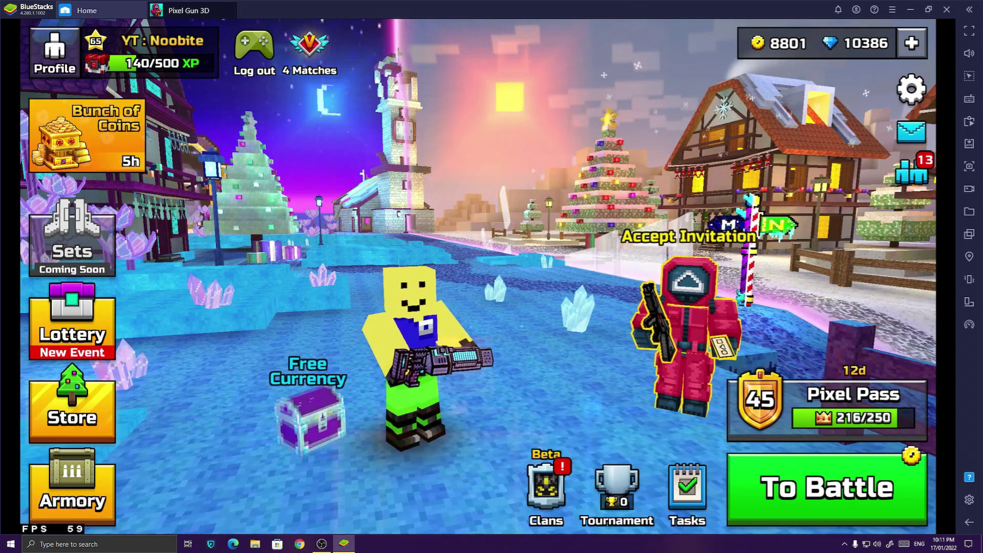
Open the game's Advanced Mode custom layout and switch the emulator's key control scheme to FPS mode.
left_click(911, 89)
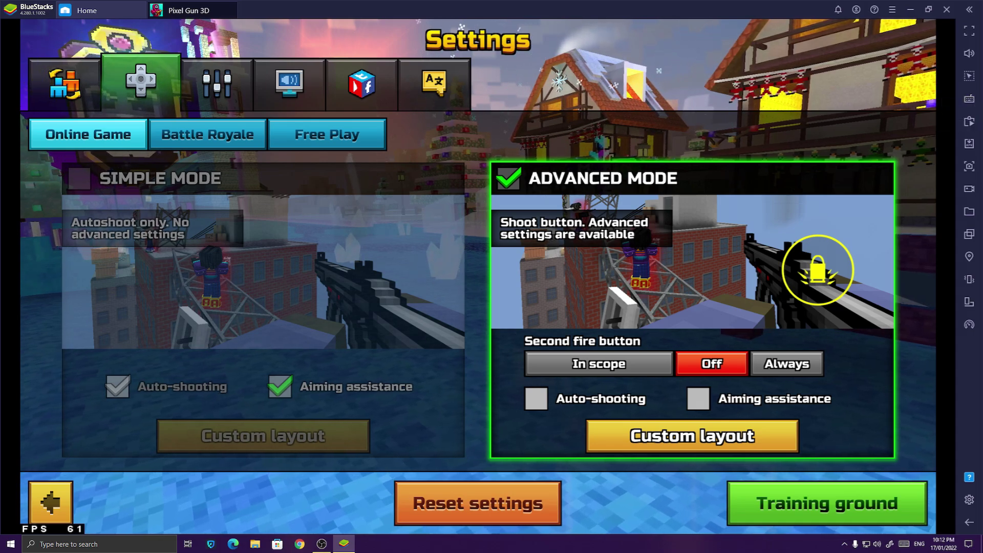
left_click(691, 436)
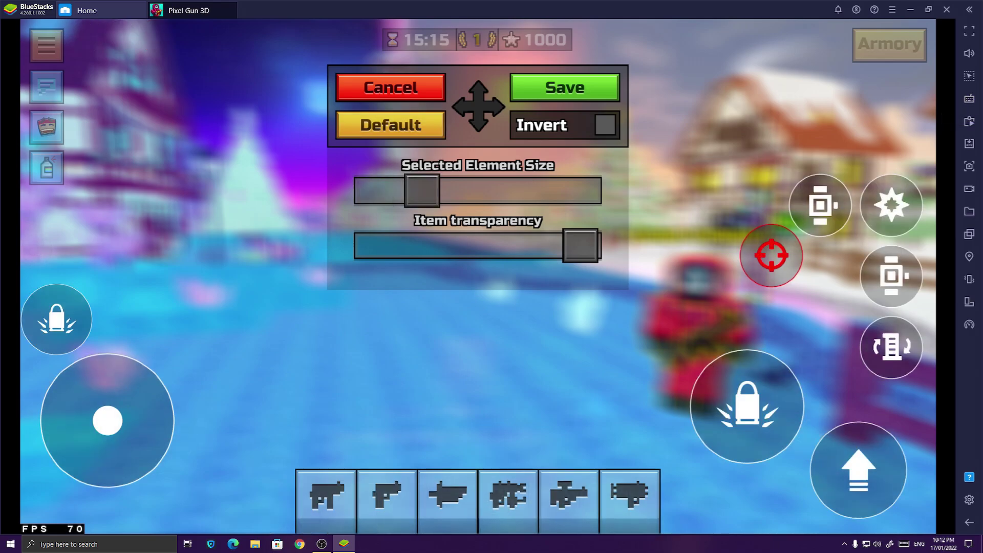
left_click(968, 98)
left_click(910, 170)
left_click(910, 60)
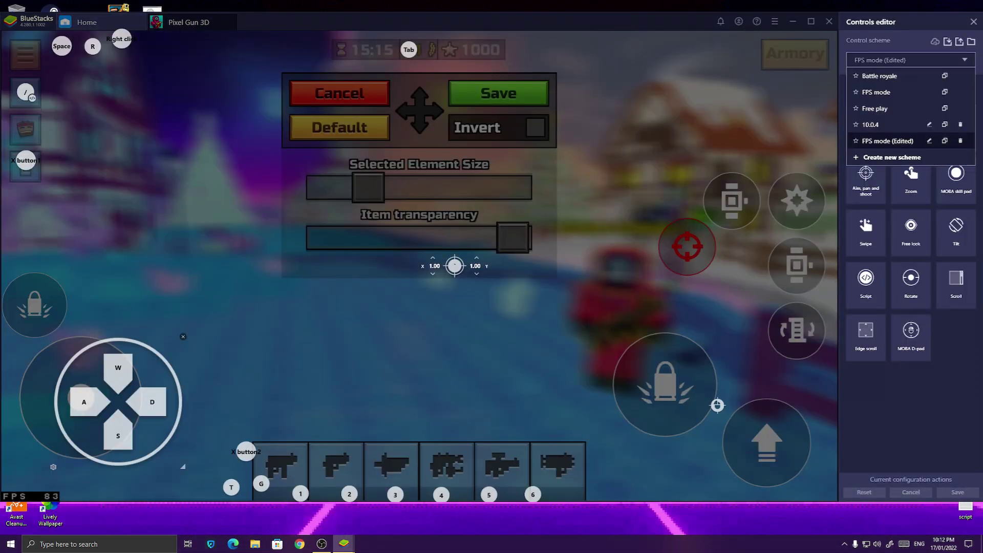
left_click(876, 92)
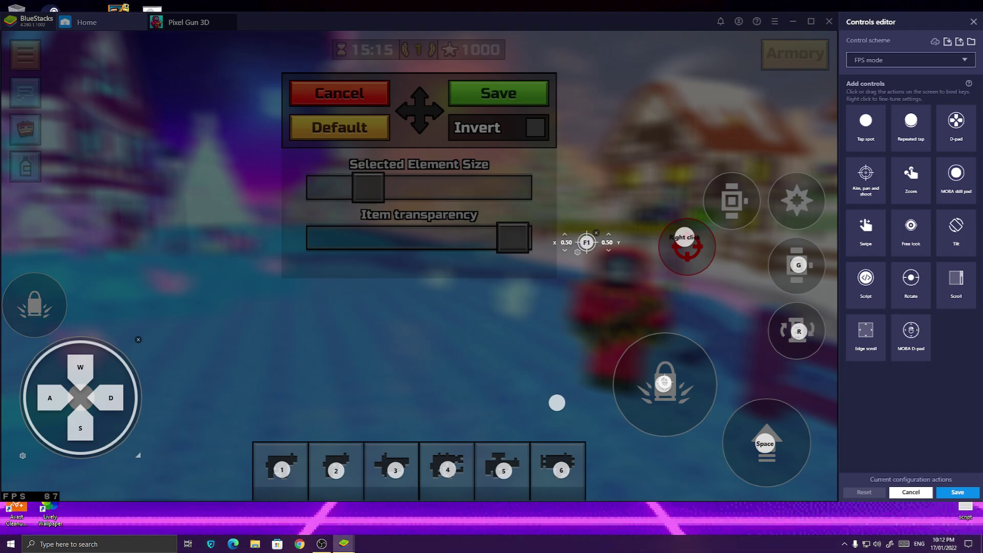
Set the aim control's X and Y sensitivity to 1.00 and move it over the Item transparency slider, near mid-screen.
mouse_move(586, 242)
left_mouse_down()
mouse_move(568, 240)
mouse_move(573, 248)
left_mouse_up()
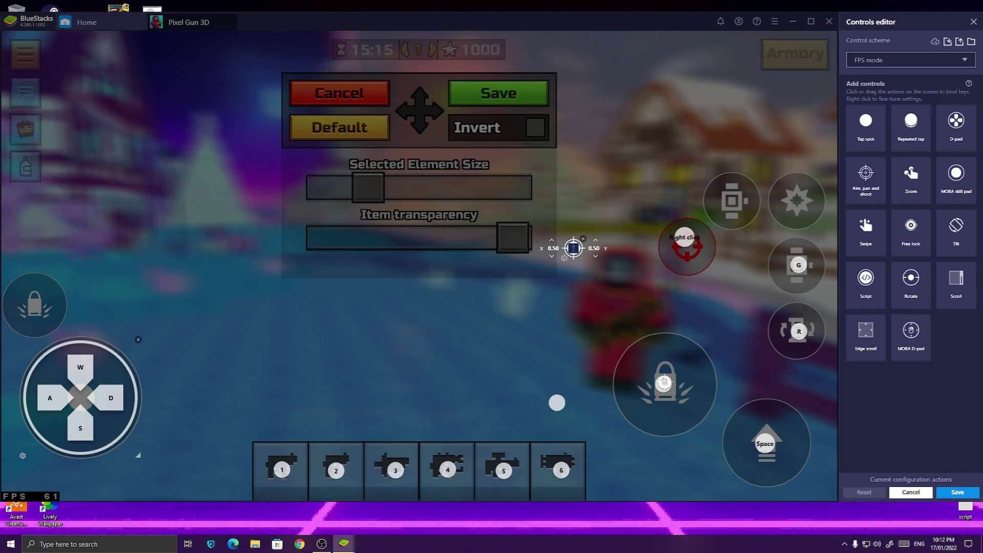
left_click(552, 240)
left_click(551, 240)
left_click(552, 240)
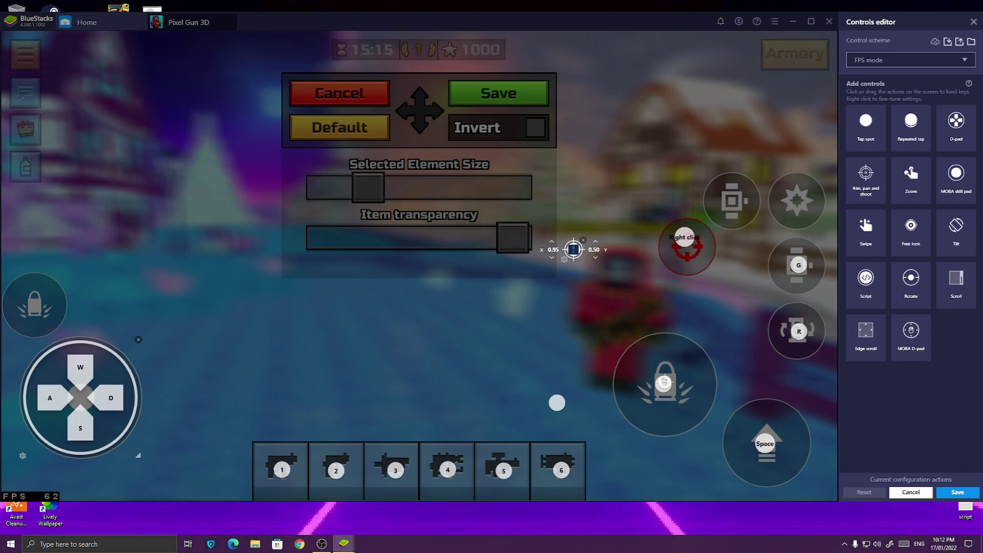
left_click(552, 241)
left_click(552, 241)
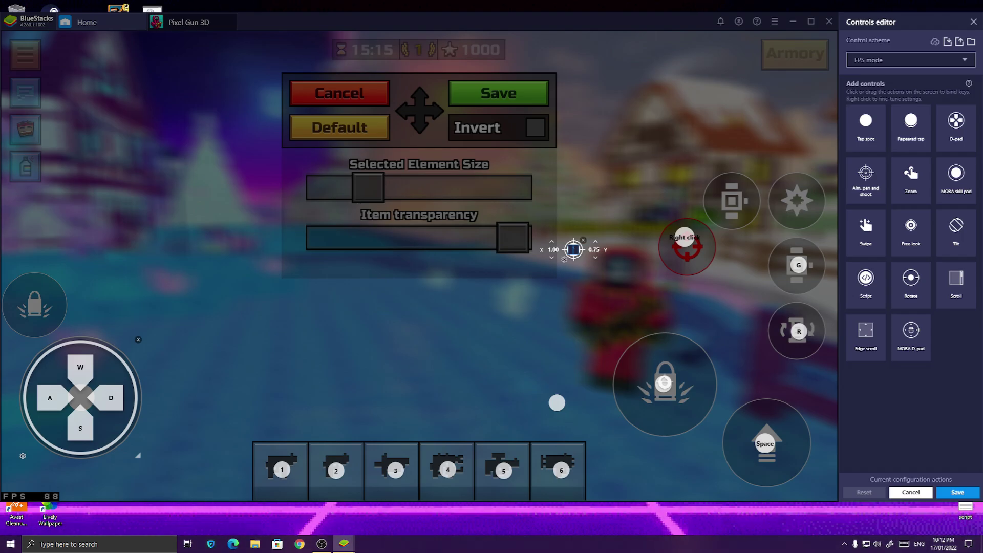
left_click(596, 241)
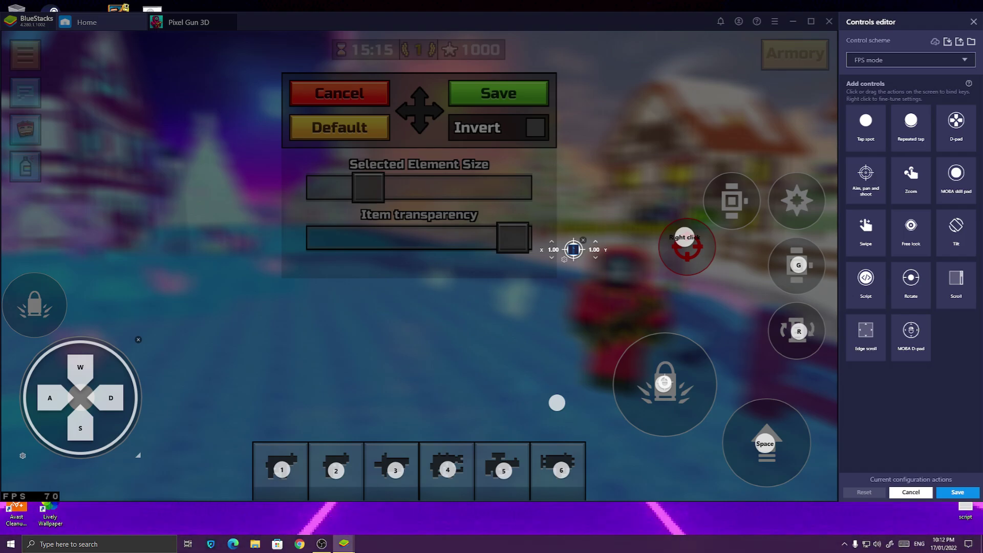
left_click_drag(574, 249, 471, 246)
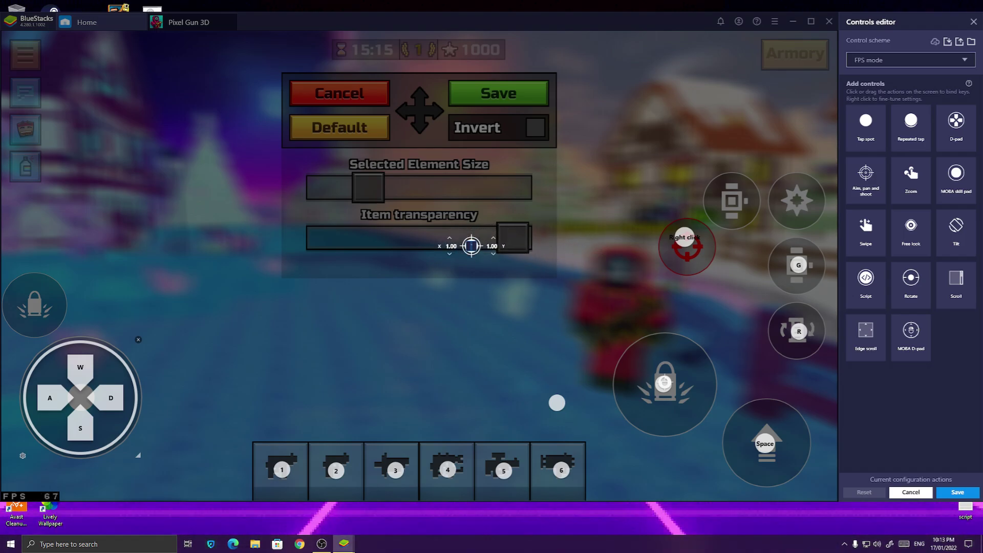
mouse_move(462, 254)
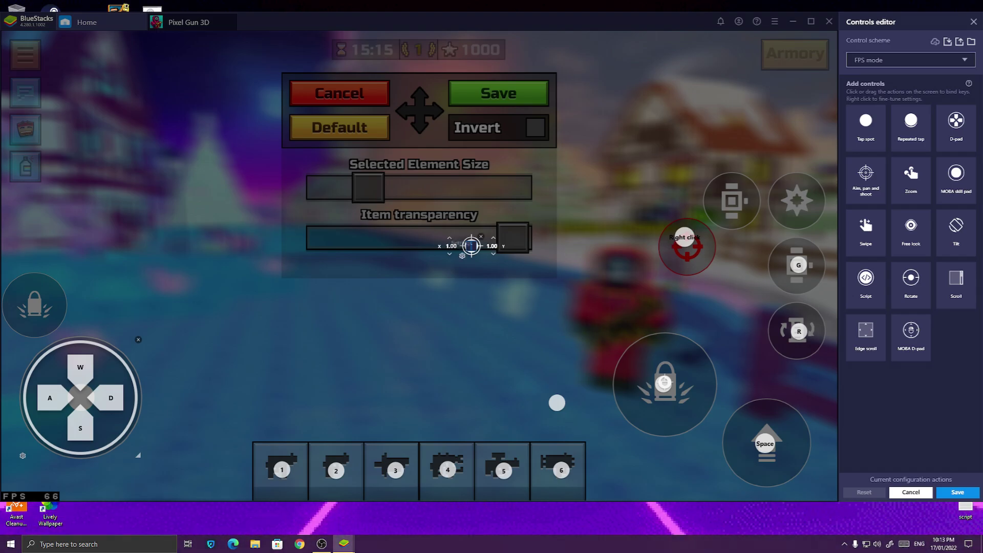
Place the shoot control on the game's large fire button and delete the R, G, Space and WASD movement controls.
left_click(461, 255)
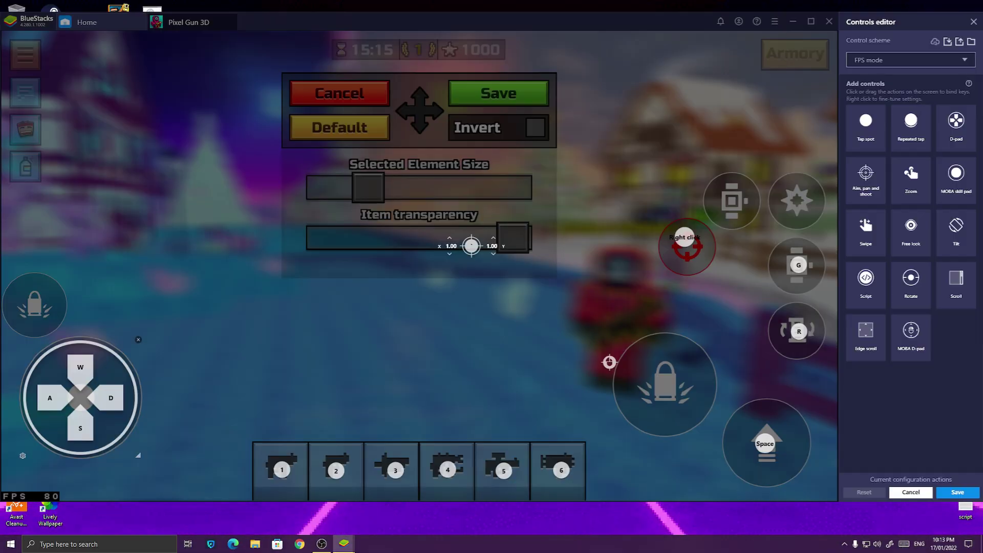
left_click_drag(609, 362, 664, 380)
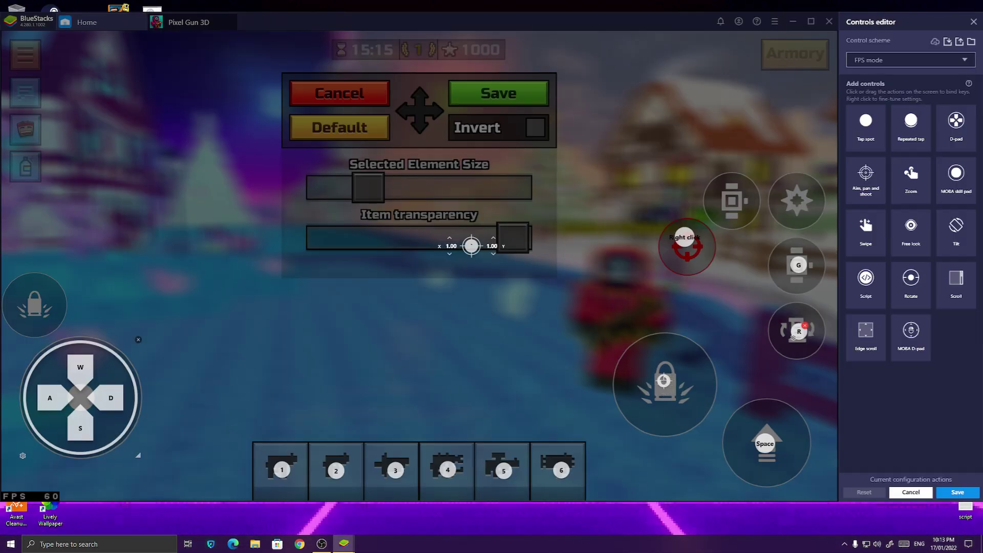
left_click(805, 326)
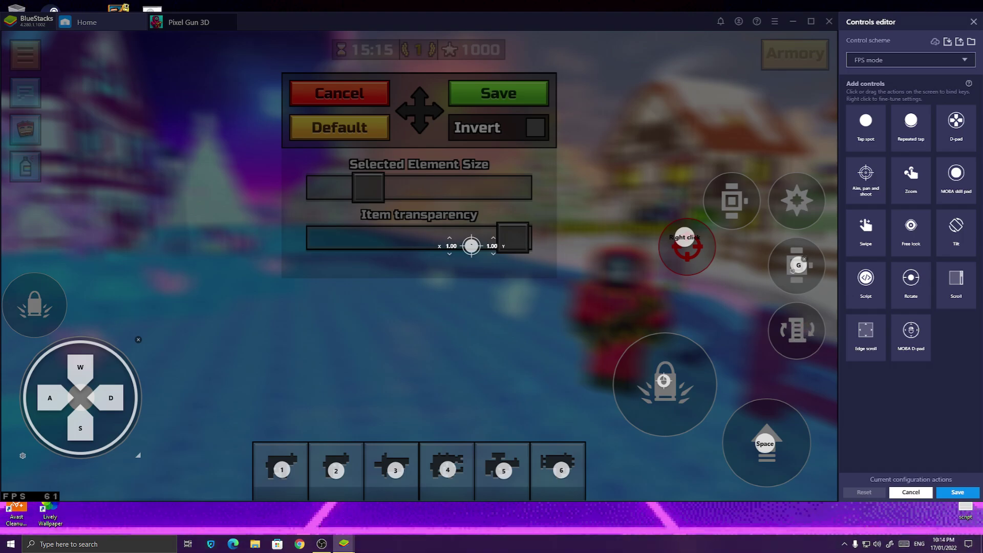
left_click(806, 259)
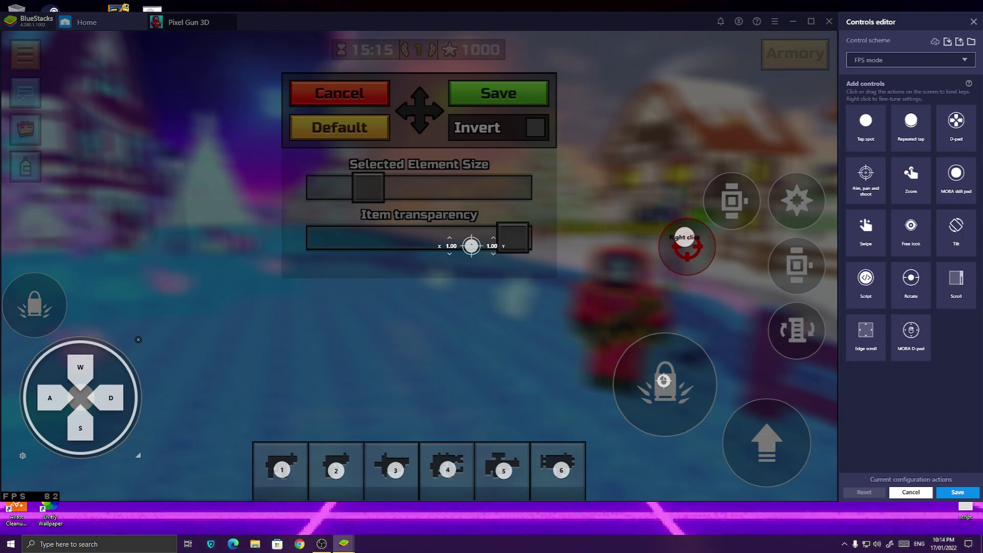
left_click(773, 436)
left_click(138, 339)
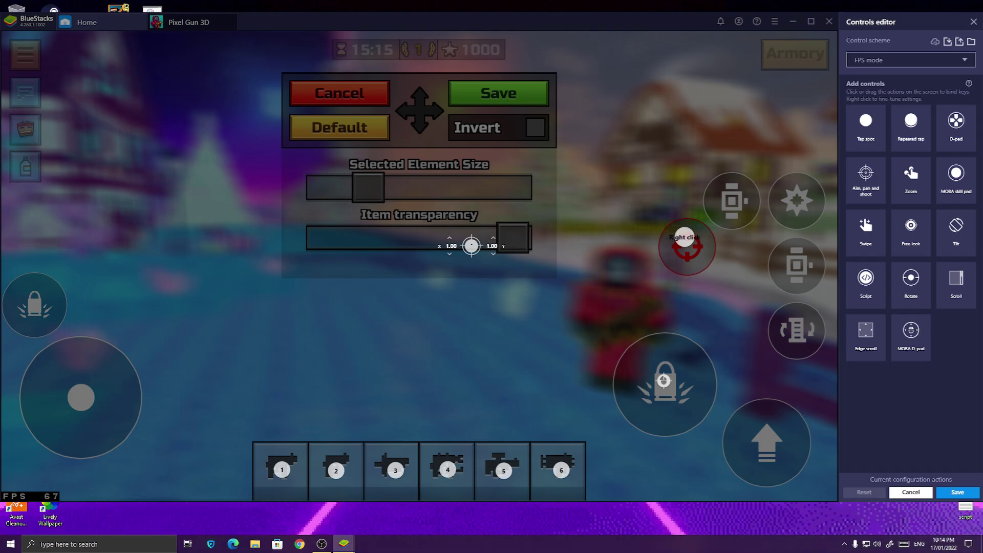
Centre the Right click control on the scope button and add tap spots for R on reload and Space on jump.
left_click_drag(685, 237, 687, 245)
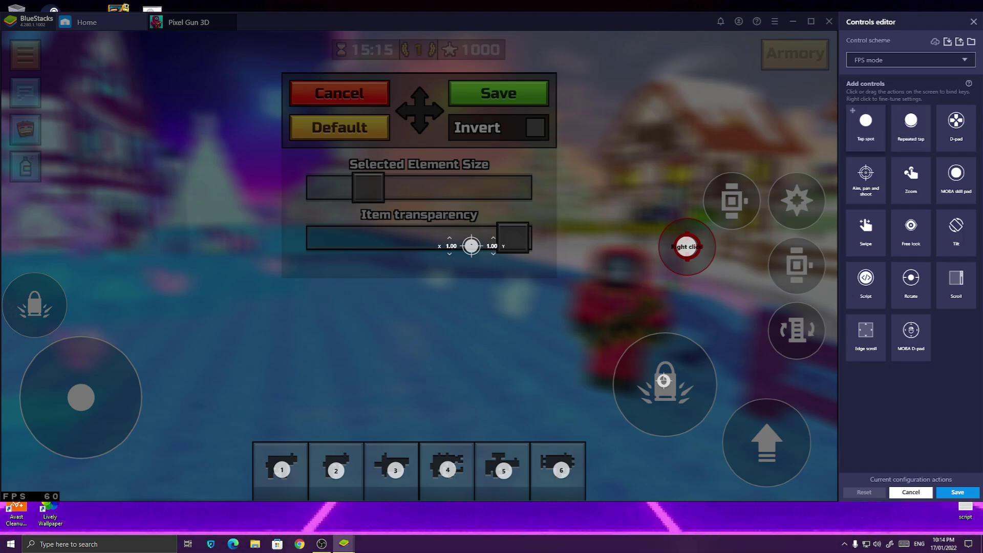
mouse_move(853, 162)
left_mouse_down()
mouse_move(790, 246)
mouse_move(799, 331)
left_mouse_up()
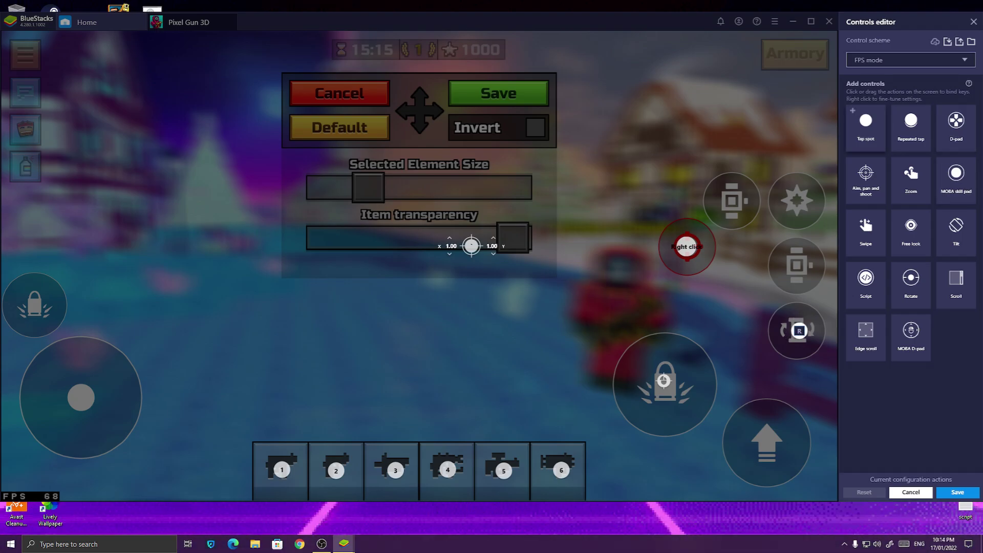
left_click_drag(865, 134, 765, 443)
key("space")
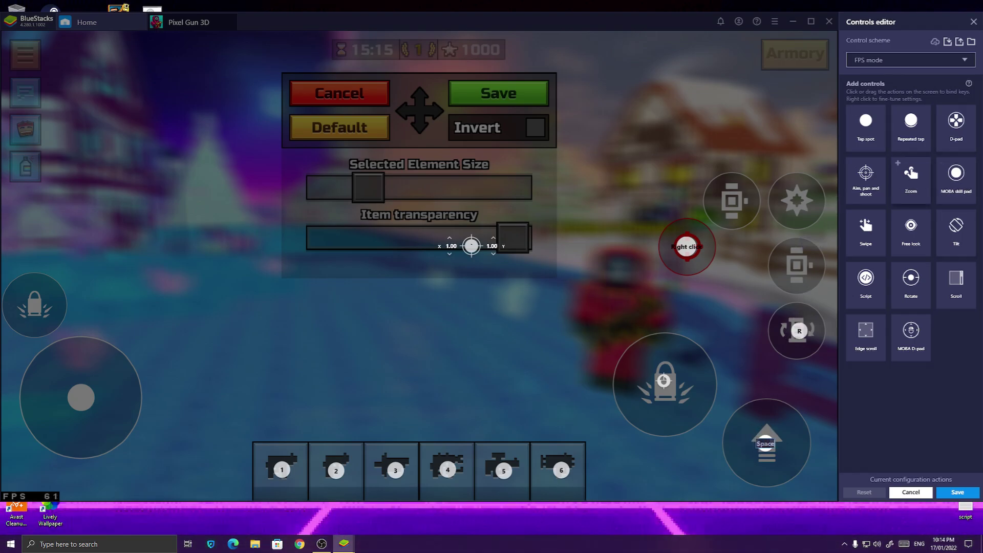
Add tap spots for XButton2 on the grenade button, G on the gadget button below it and T on the gadget button beside it.
left_click_drag(852, 110, 796, 199)
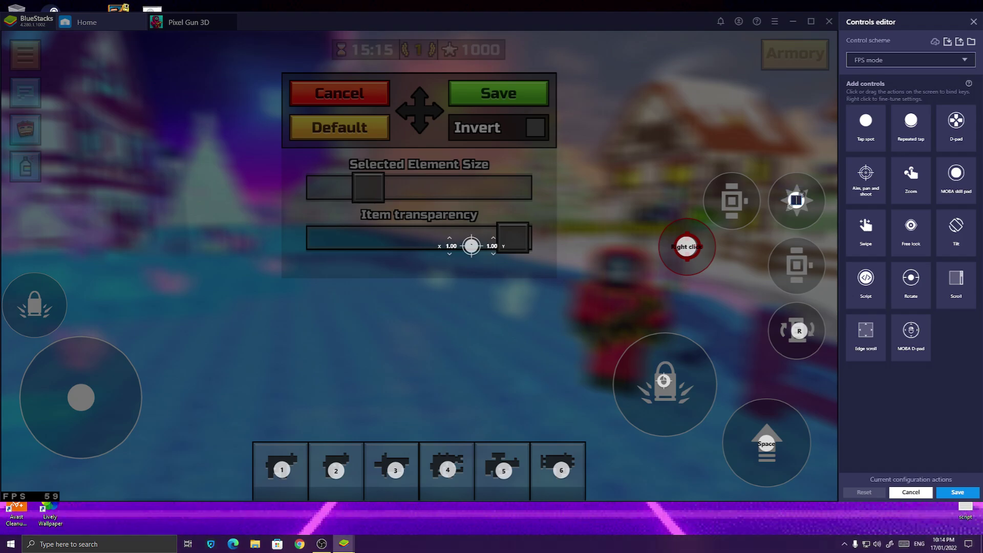
key("XButton2")
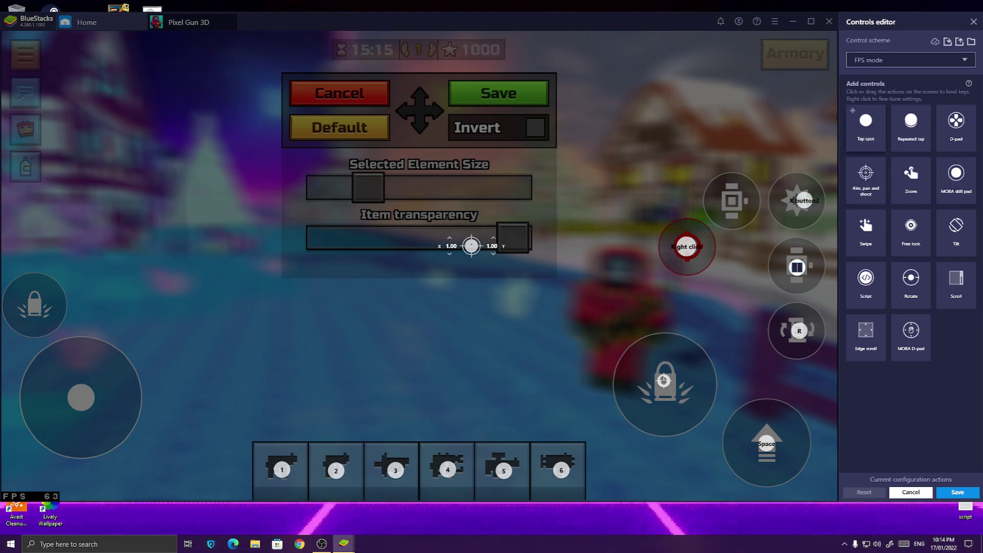
key("g")
left_click_drag(865, 120, 731, 196)
left_click(733, 199)
key("t")
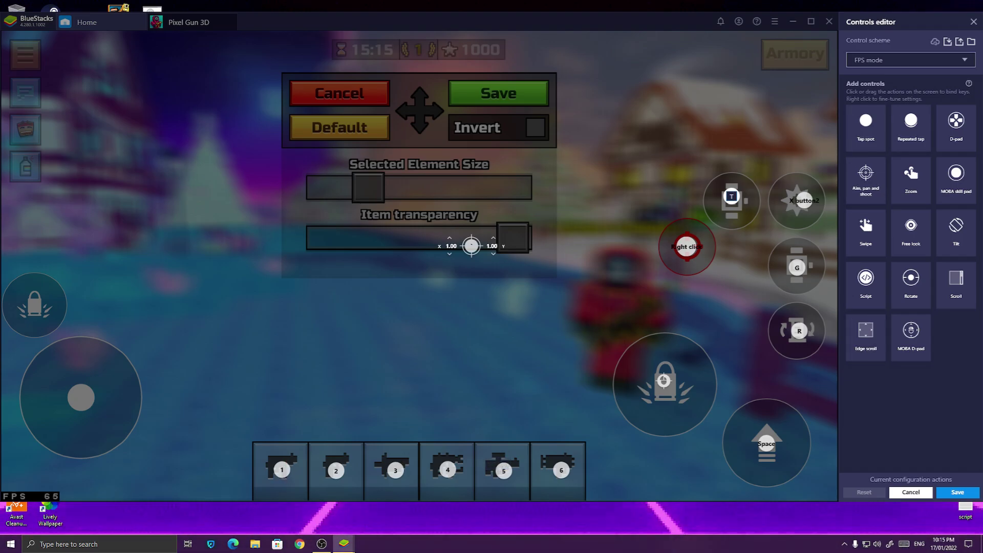
Shift the aim control just below the Item transparency slider, fit a WASD D-pad over the movement joystick, and save the controls.
mouse_move(503, 468)
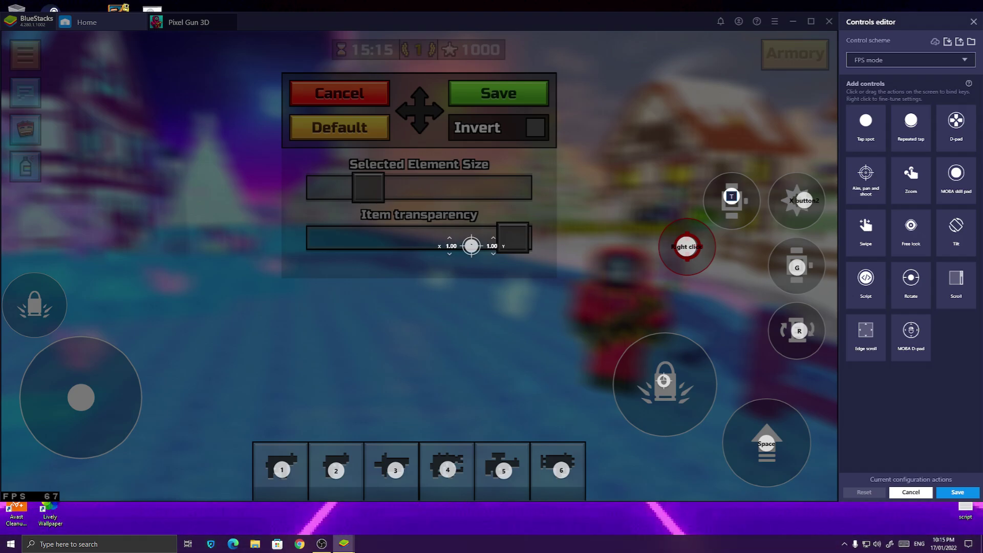
mouse_move(472, 246)
left_click_drag(472, 246, 460, 255)
left_click_drag(955, 120, 80, 397)
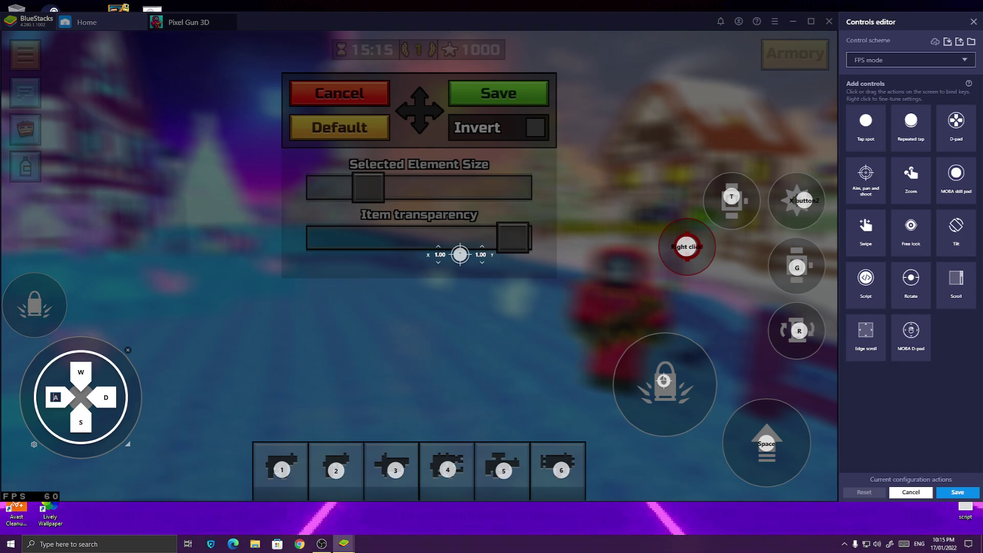
left_click_drag(128, 444, 142, 460)
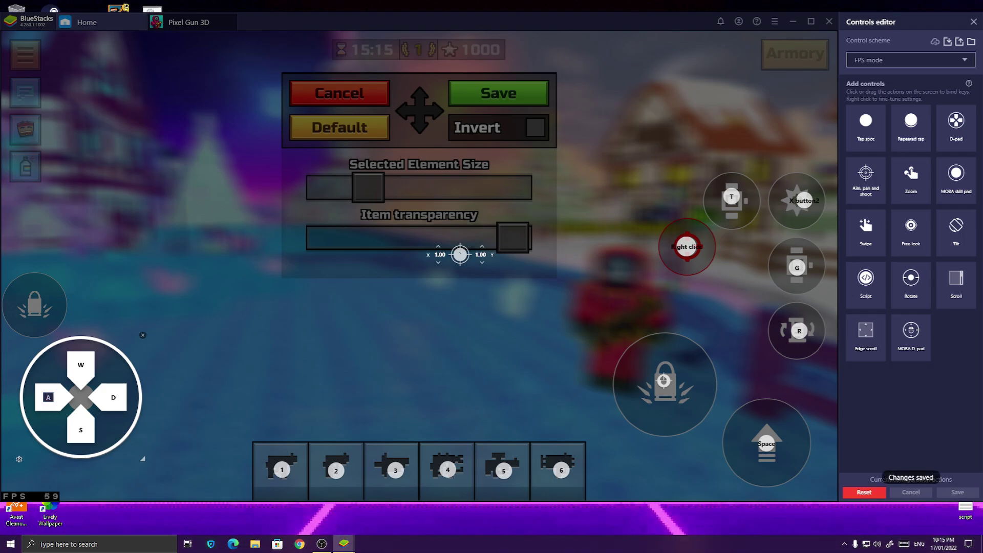
left_click(973, 22)
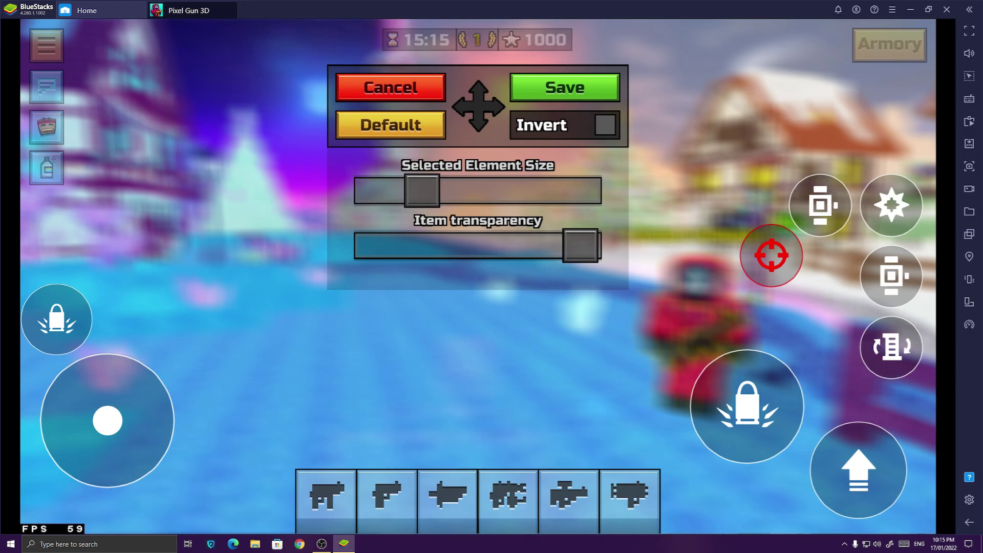
Save the game's custom layout and test moving, aiming and firing in the training ground.
left_click(564, 87)
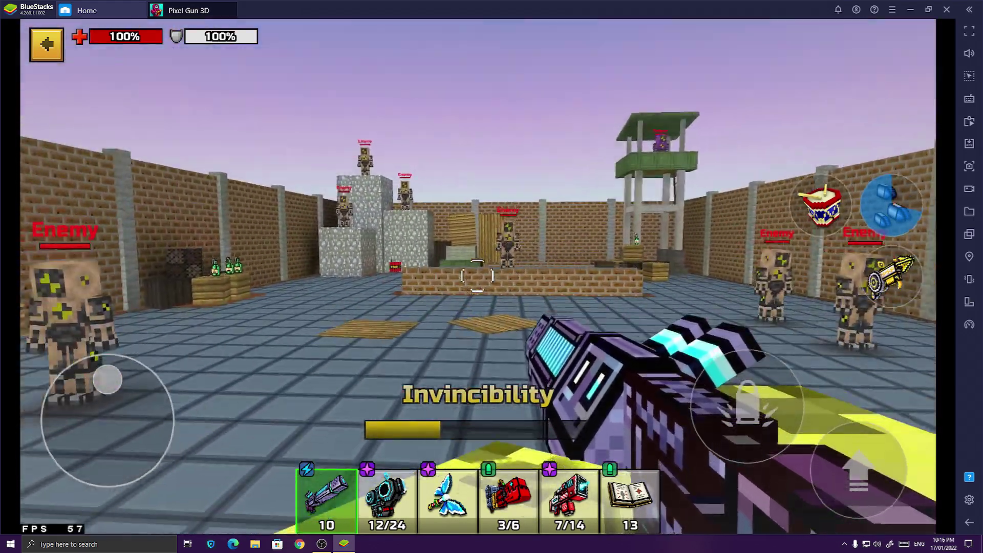
key("a")
left_click(477, 276)
key("d")
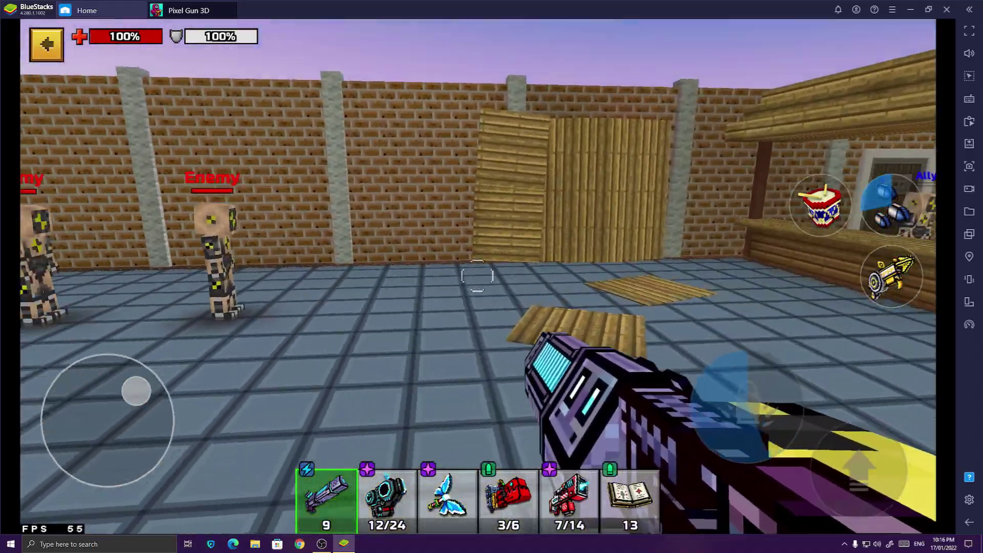
key("a")
key("s")
key("s")
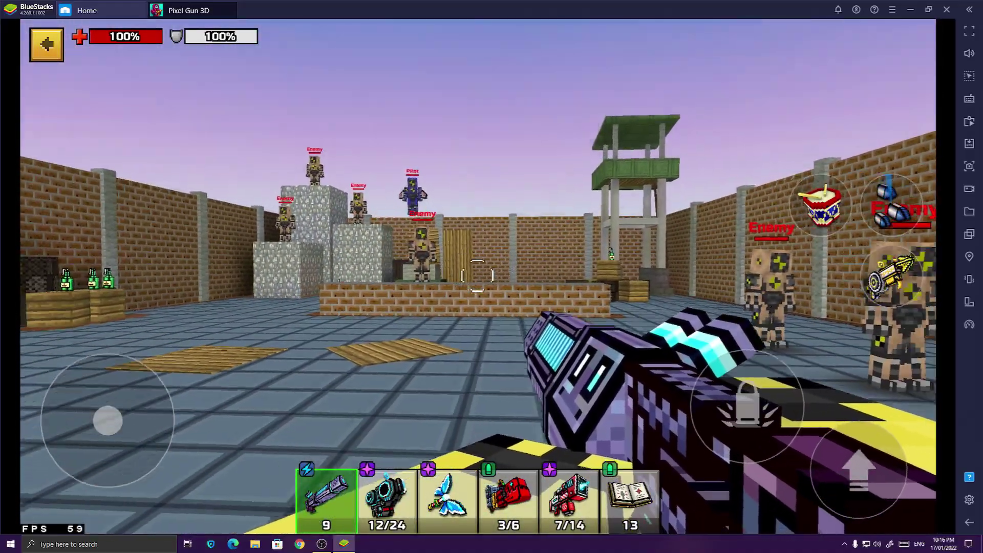
Review the FPS mode key mapping over the training ground in the advanced editor and close it.
left_click(968, 98)
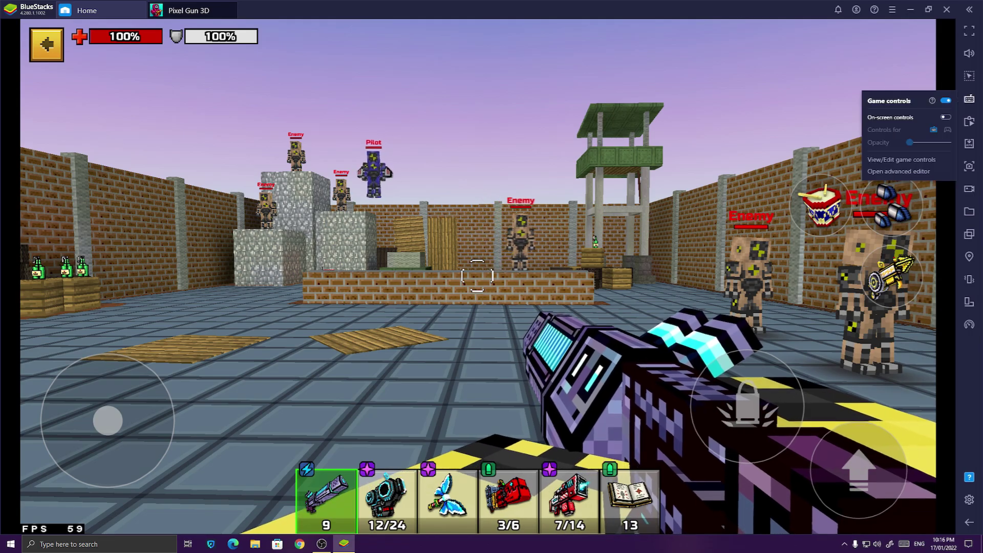
left_click(891, 174)
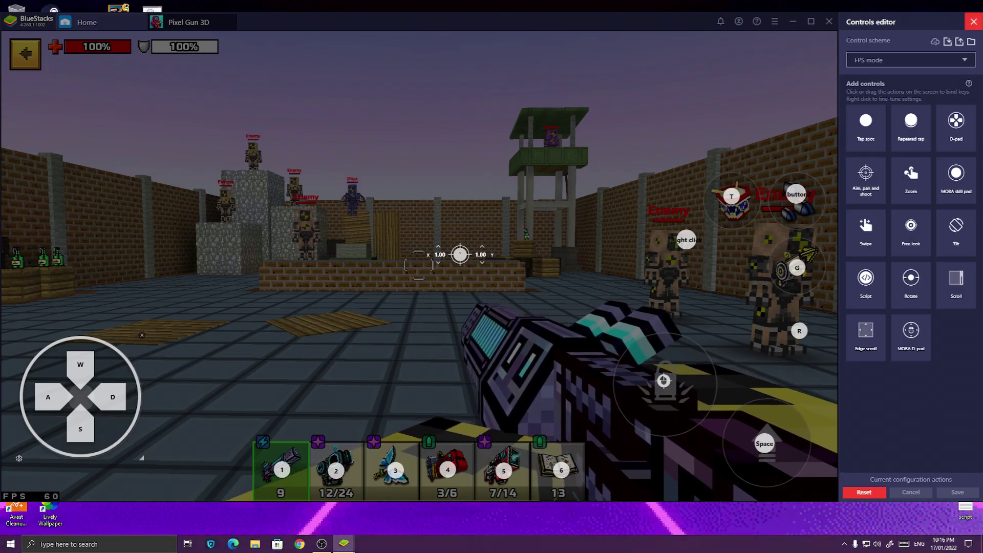
left_click(974, 21)
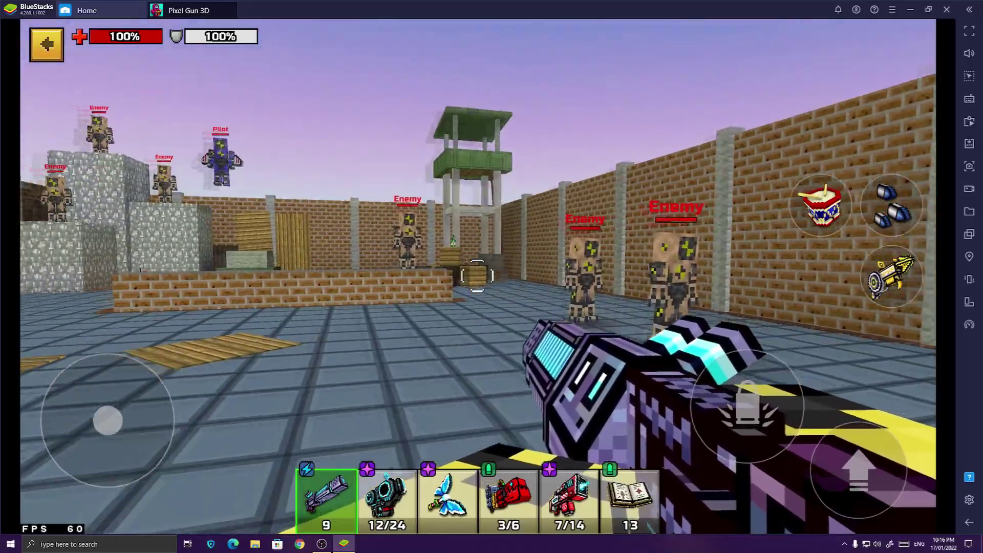
Test movement and firing among the training dummies and switch to the fifth weapon.
key("s")
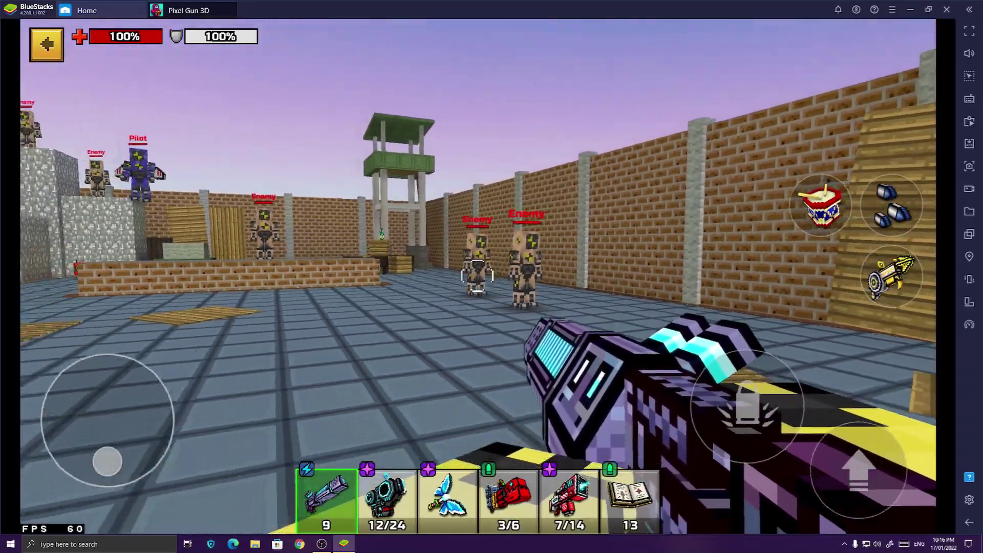
key("d")
key("w")
left_click(477, 275)
key("a")
key("w")
key("5")
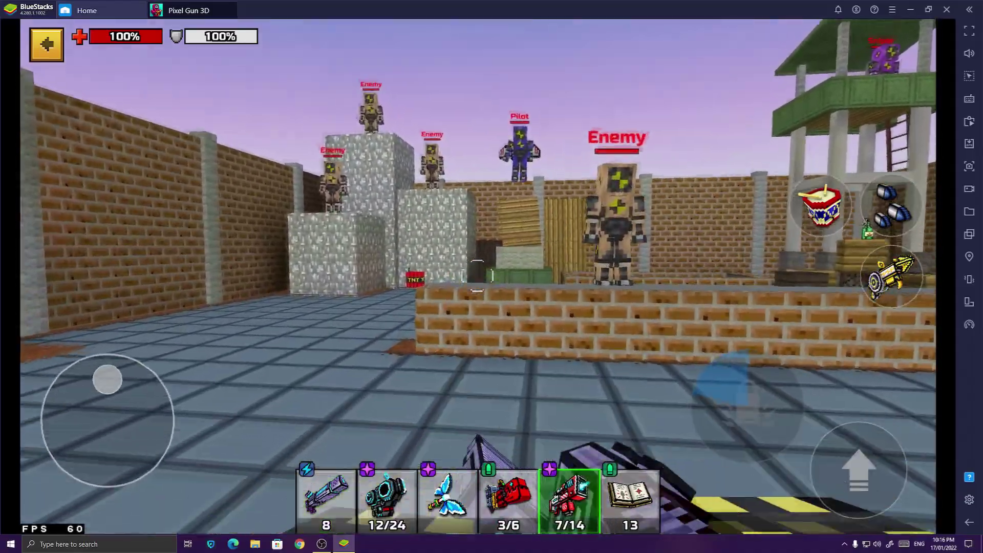
left_click(477, 276)
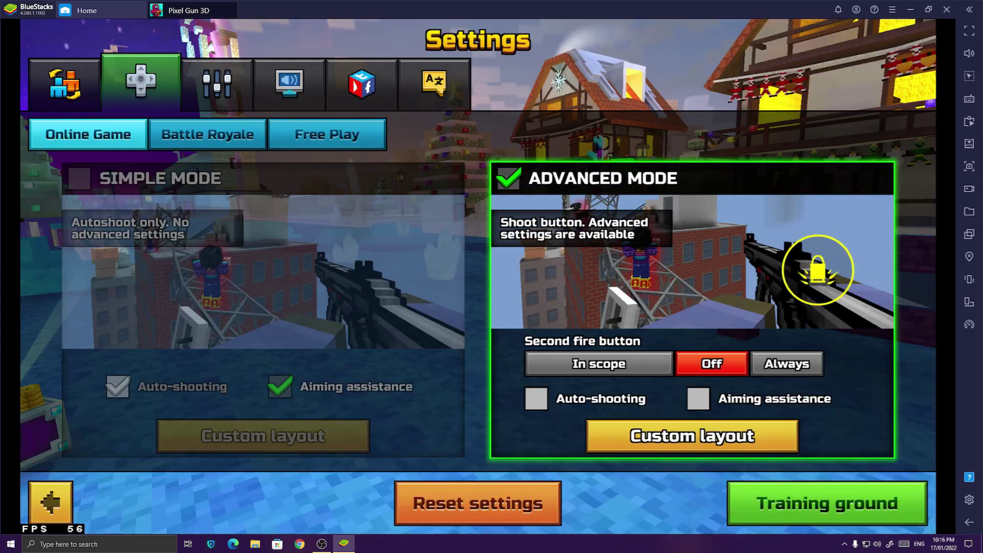
Reopen the Advanced Mode custom layout, shrink the jump button and move it beside the menu button.
left_click(695, 435)
left_click(969, 99)
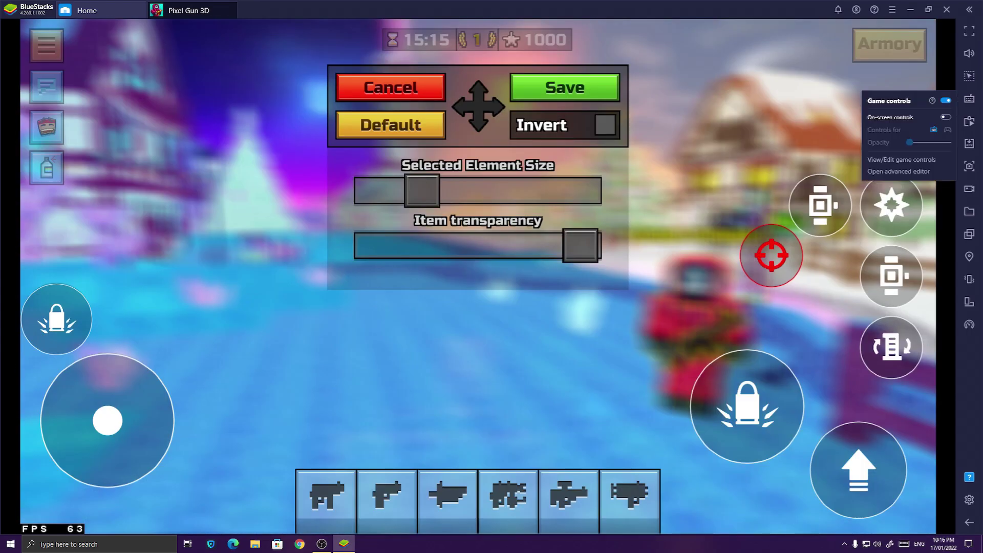
left_click(909, 171)
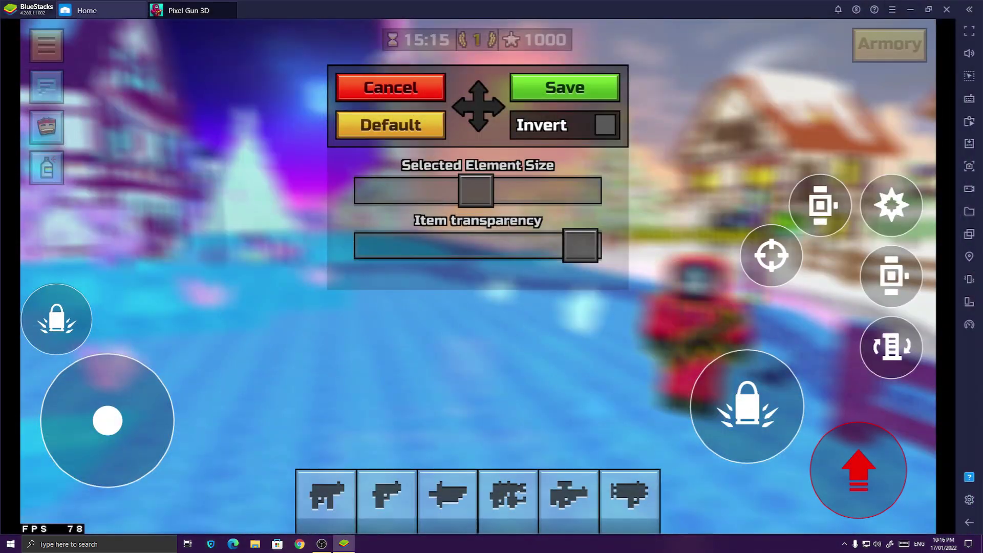
left_click_drag(475, 190, 402, 190)
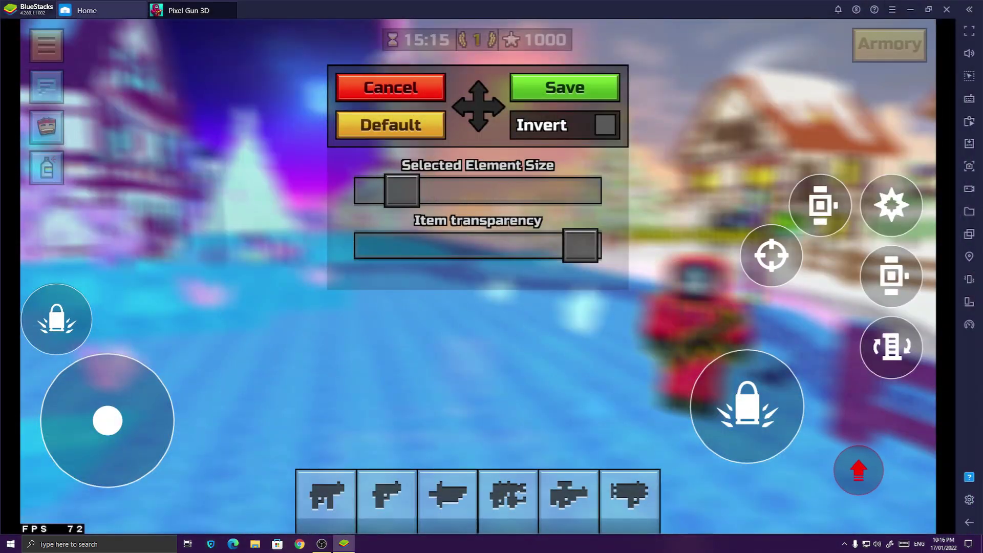
left_click_drag(859, 470, 95, 44)
left_click_drag(402, 191, 385, 191)
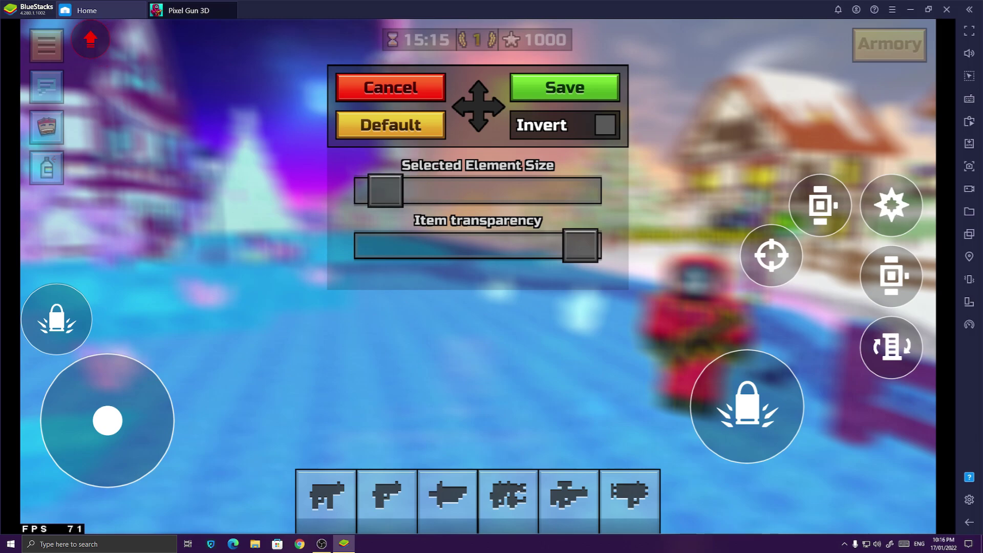
Shrink the reload button and place it beside the relocated jump button.
left_click(891, 347)
left_click_drag(420, 191, 398, 190)
left_click_drag(892, 347, 134, 45)
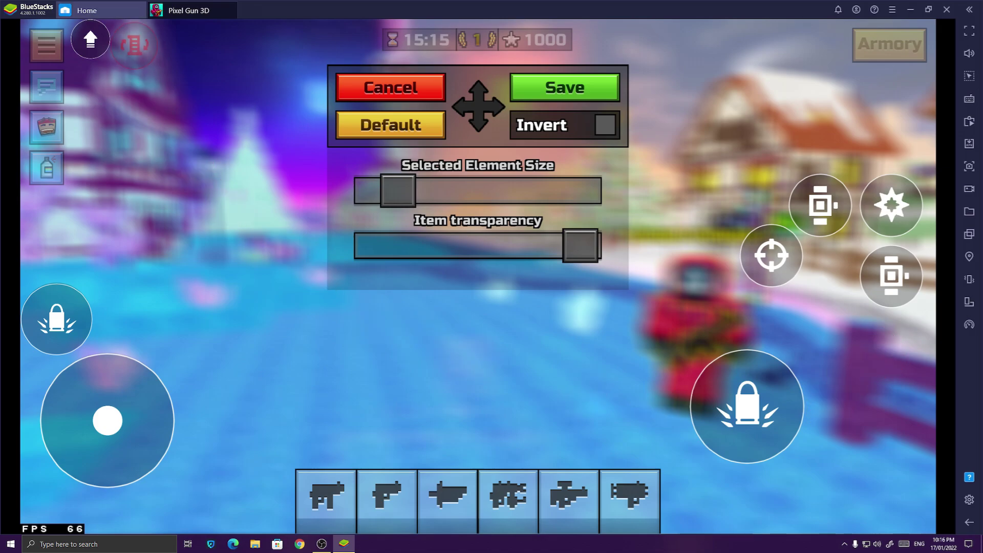
left_click_drag(397, 191, 385, 190)
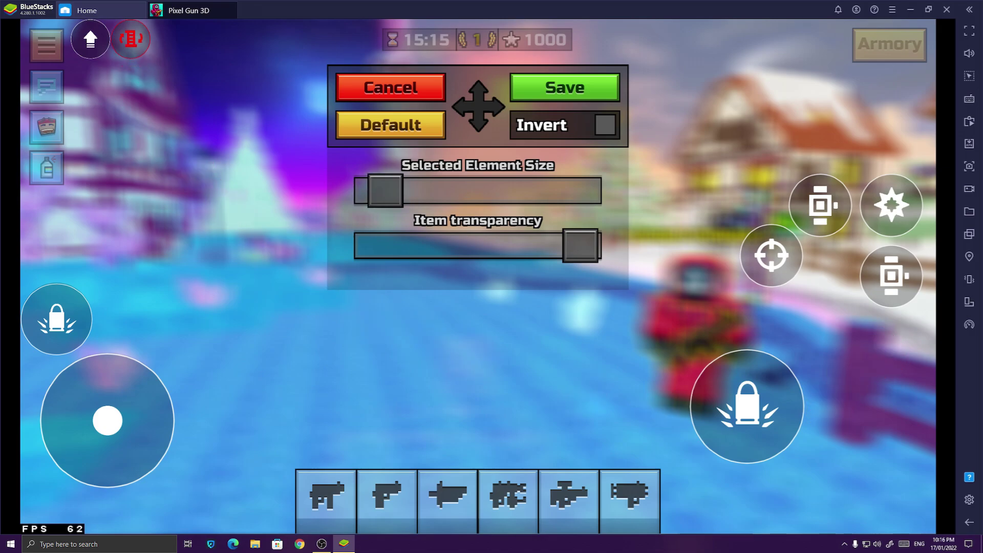
Shrink the scope button and place it beside the relocated reload button.
left_click(772, 256)
left_click_drag(417, 191, 390, 190)
left_click_drag(771, 256, 172, 44)
Move the R, Space and Right click controls onto the relocated reload, jump and scope buttons in the advanced editor and save.
left_click(969, 98)
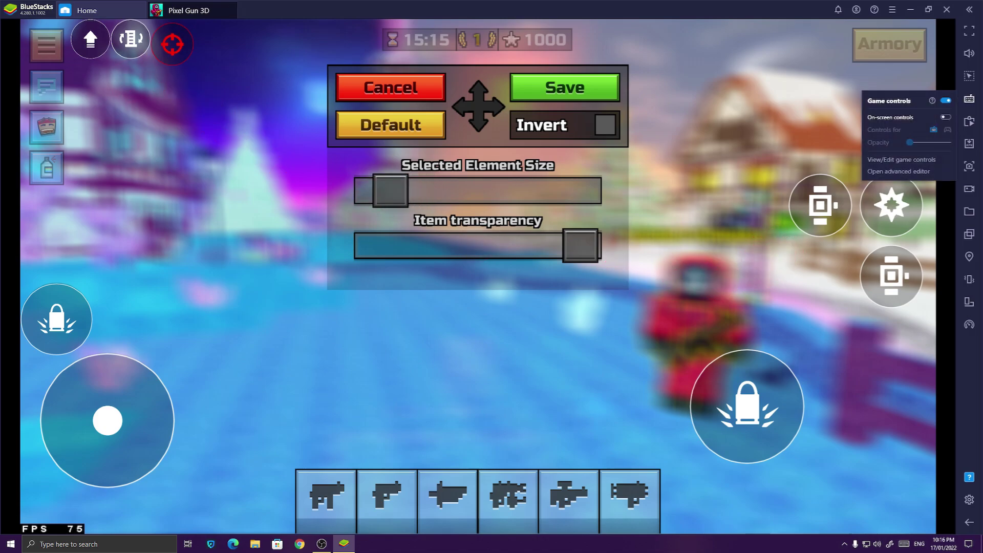
left_click(909, 171)
key("ctrl+shift+a")
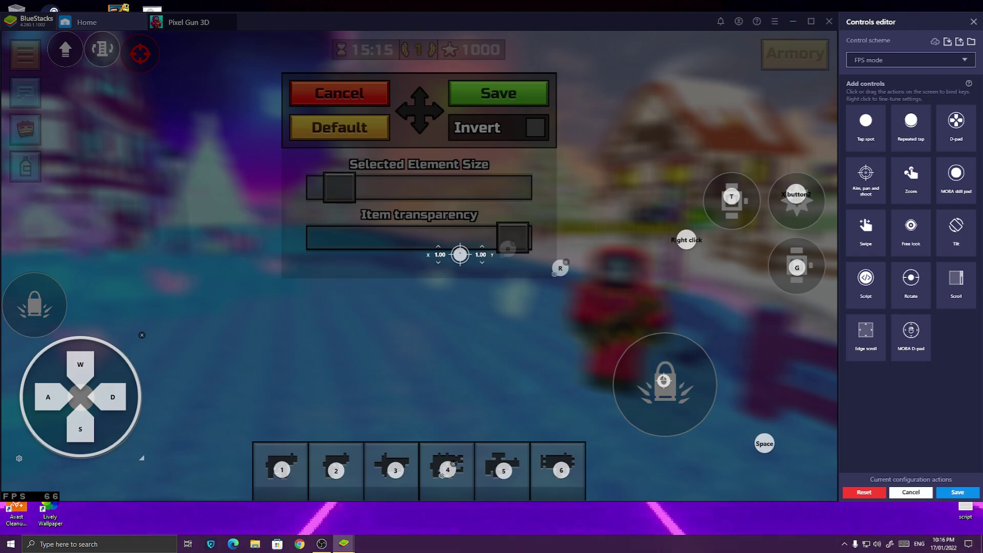
left_click_drag(799, 331, 110, 49)
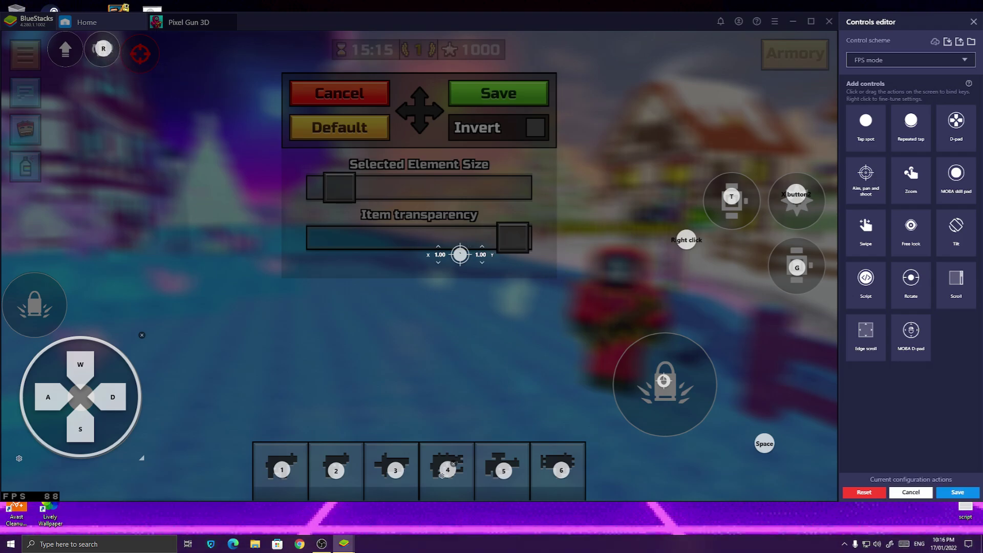
left_click_drag(764, 443, 66, 50)
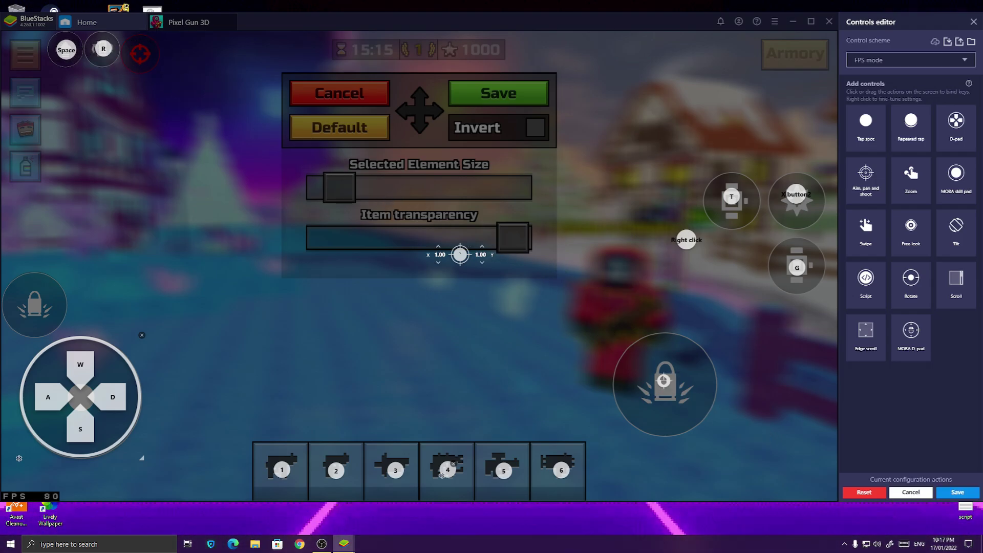
left_click_drag(686, 240, 139, 53)
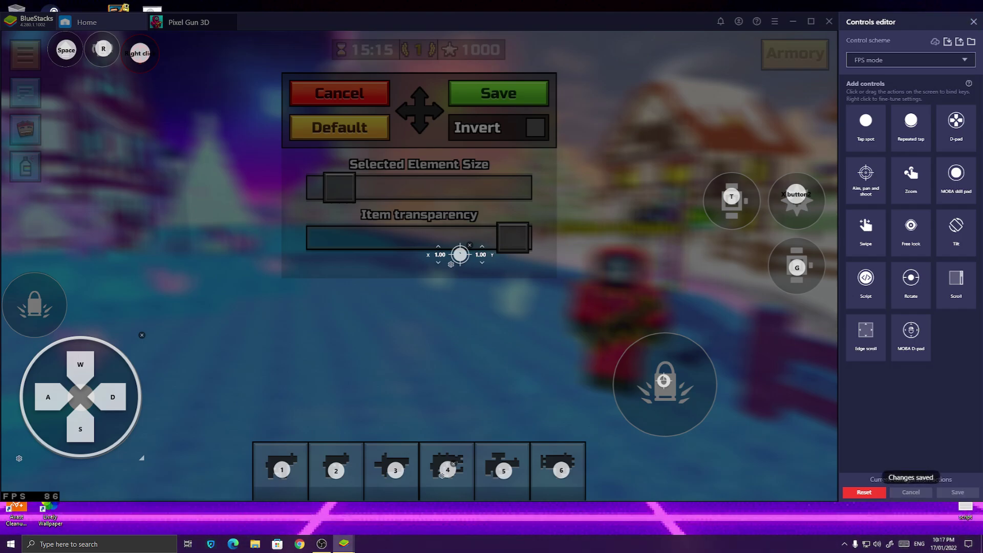
Close the controls editor, save the custom button layout and enter the training ground.
left_click(973, 22)
left_click(564, 87)
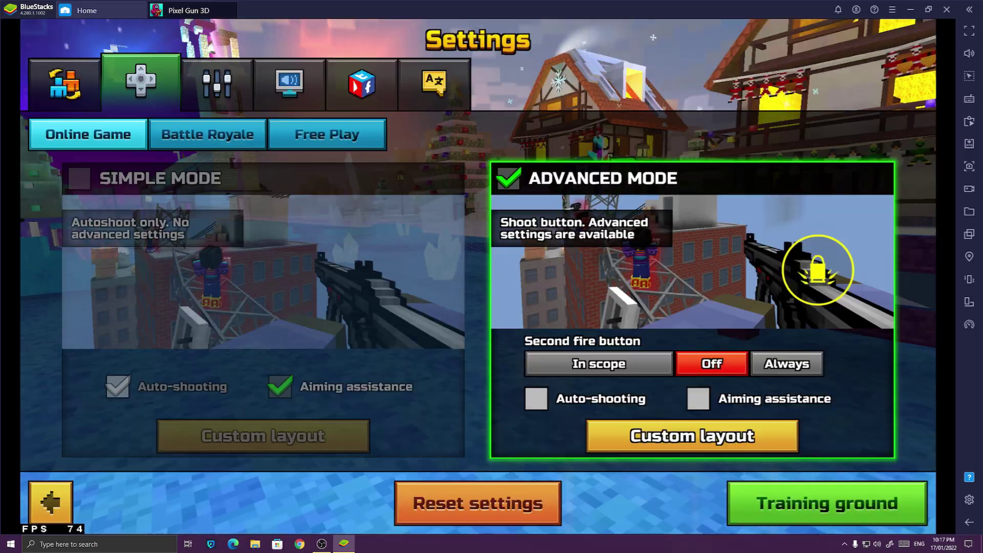
left_click(821, 499)
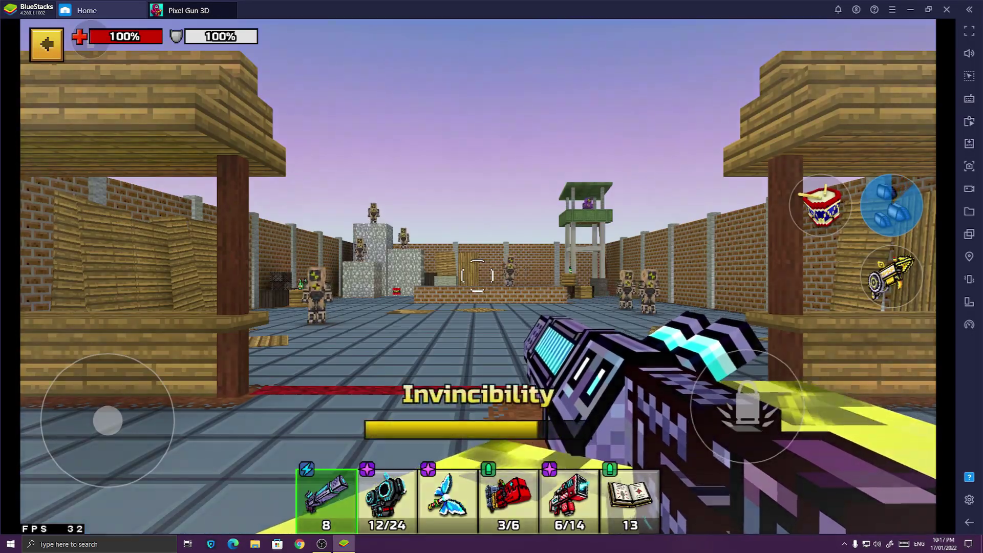
Test the weapon switching, movement and firing controls by selecting the fourth and fifth weapons and shooting at the practice enemies.
key("w")
key("4")
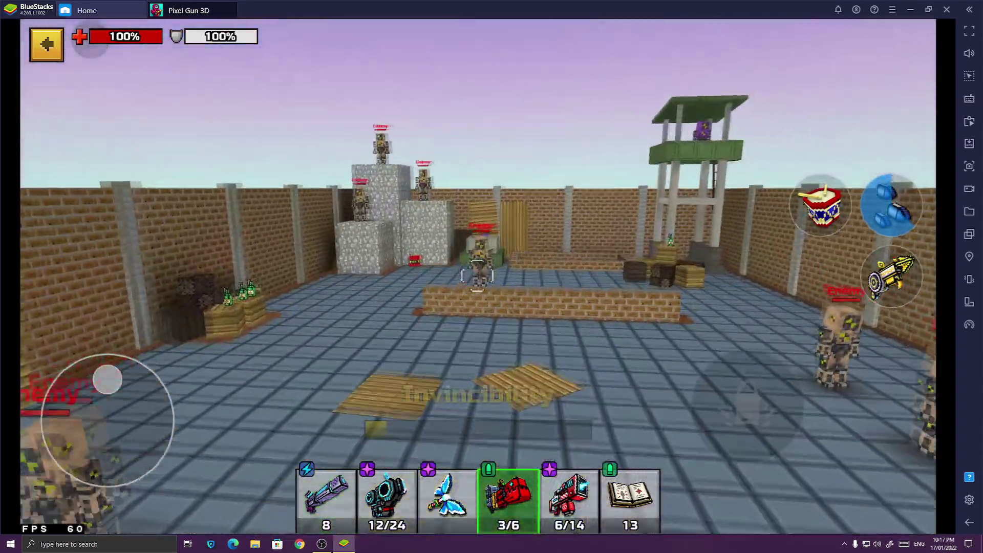
key("5")
left_click(477, 276)
key("s")
left_click(477, 276)
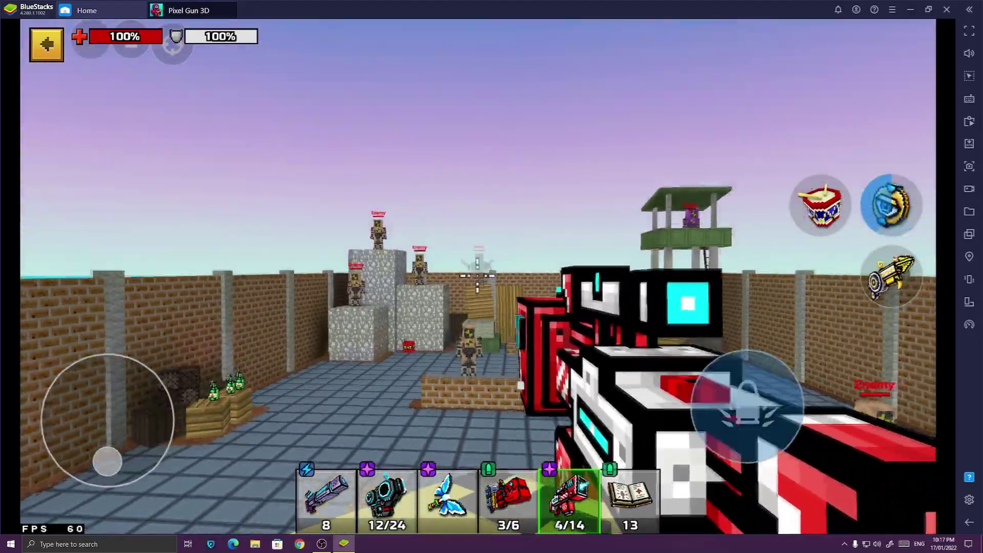
key("d")
key("w")
left_click(478, 275)
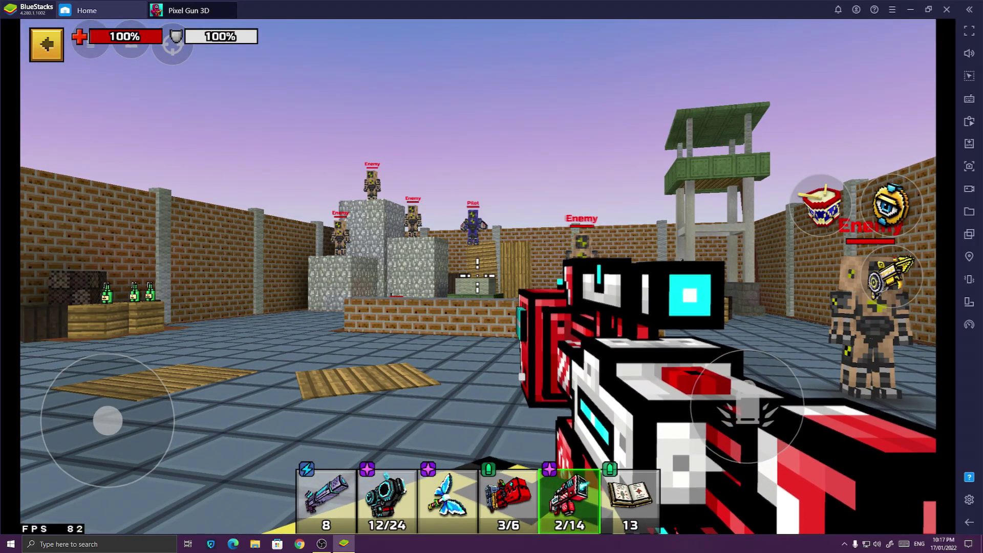
Test strafing, jumping and firing with the fifth weapon on the practice enemies until its magazine is empty, and keep moving while it reloads.
key("a")
key("w")
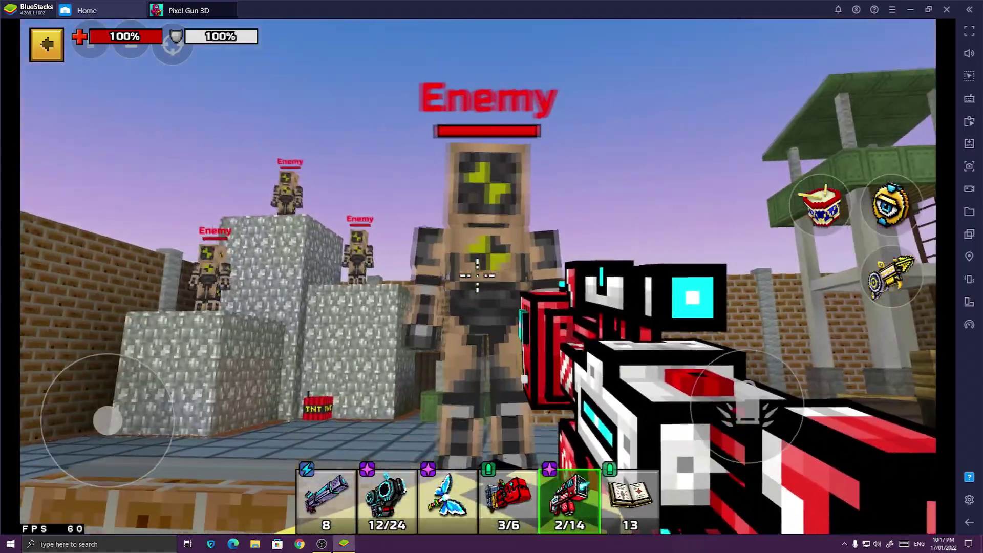
key("space")
left_click(477, 275)
key("s")
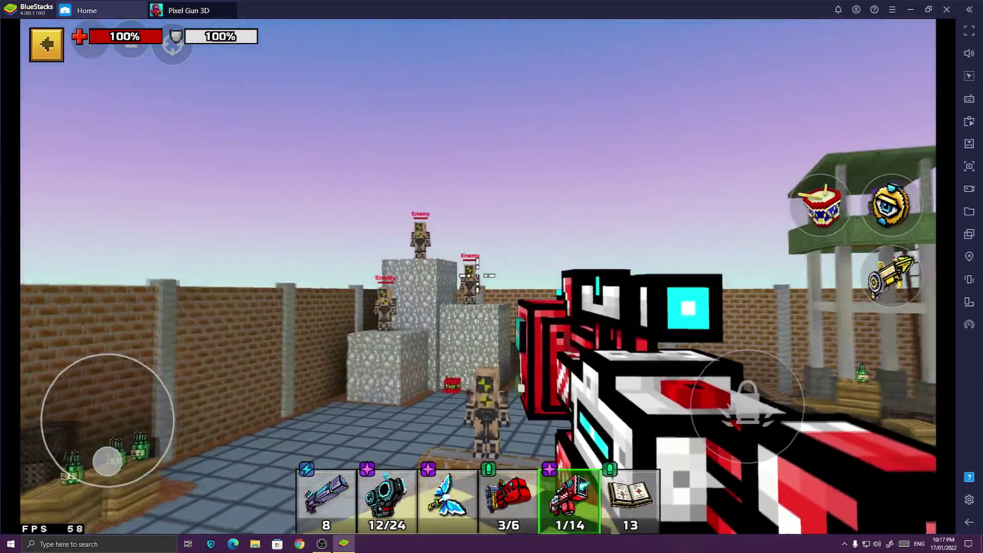
left_click(477, 275)
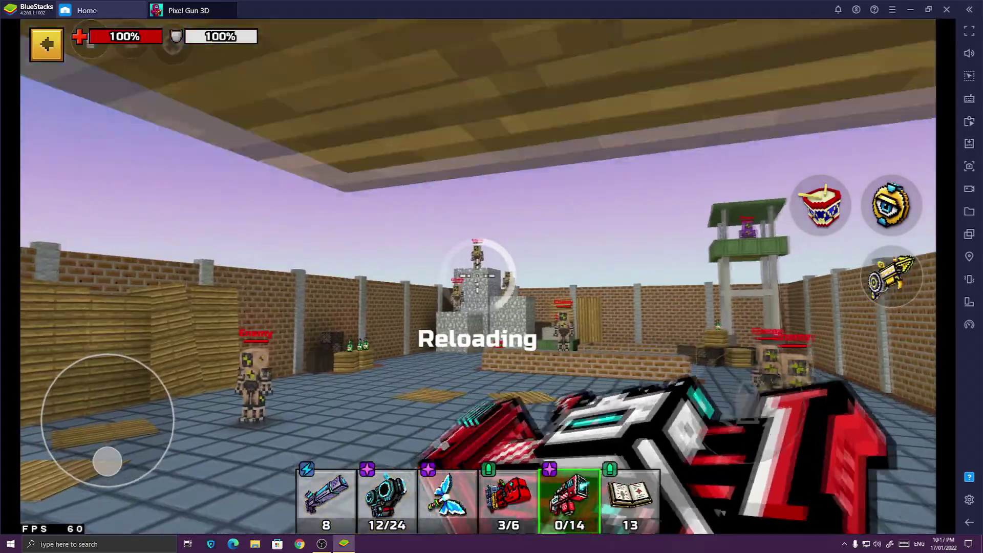
key("w")
key("a")
key("w")
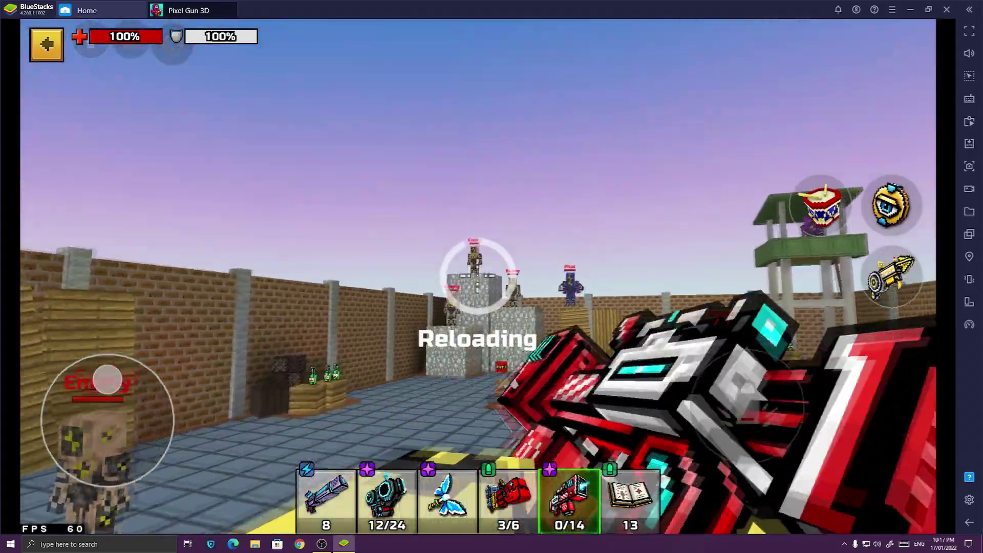